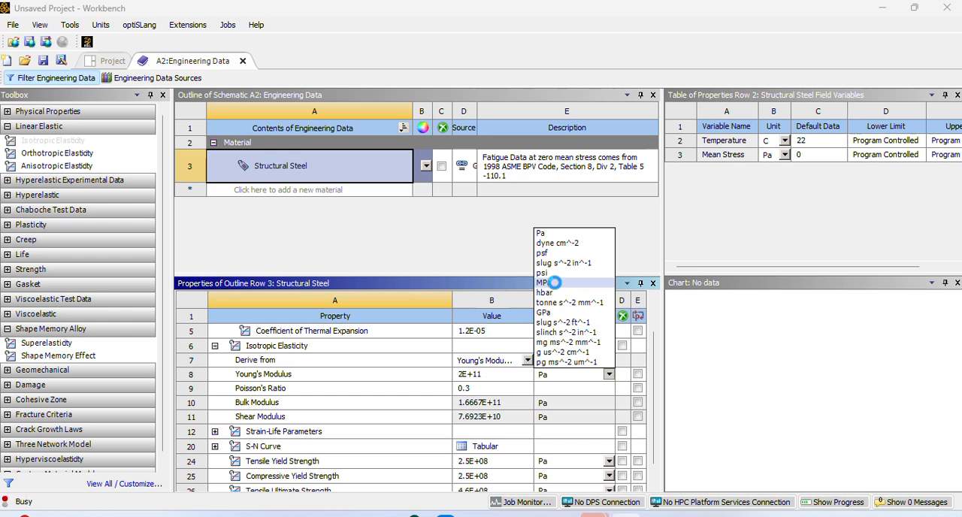
- Set the Structural Steel Young's Modulus unit to GPa and close the engineering data
{"action": "left_click", "coordinate": [609, 418]}
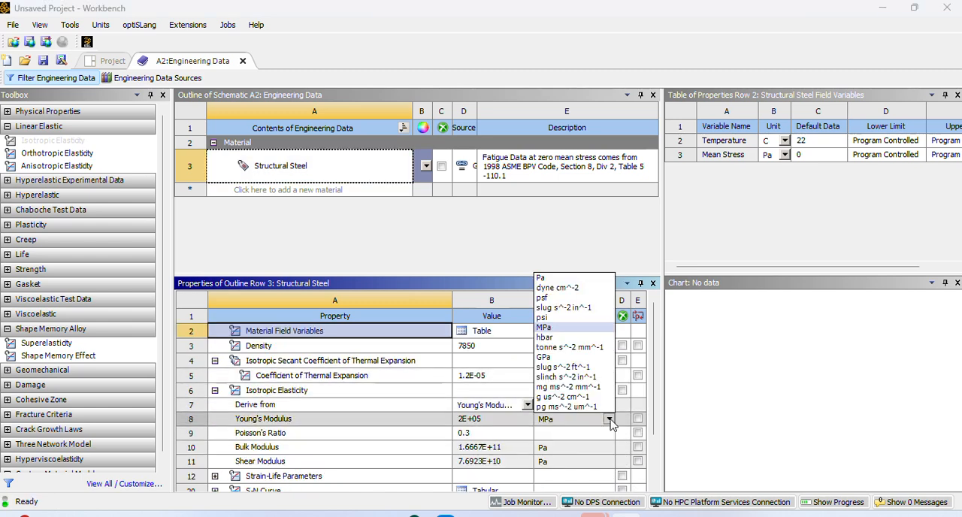
{"action": "left_click", "coordinate": [561, 366]}
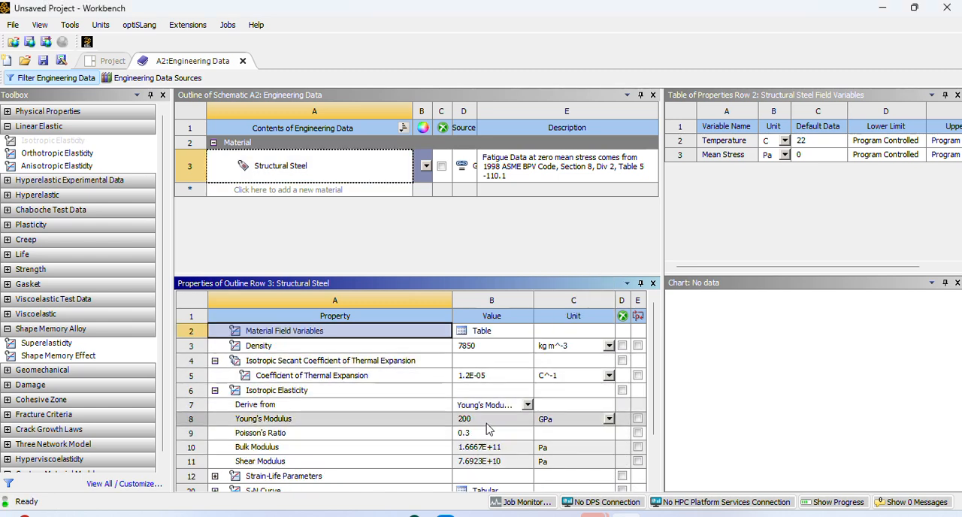
{"action": "scroll", "coordinate": [572, 424], "scroll_direction": "down", "scroll_amount": 1}
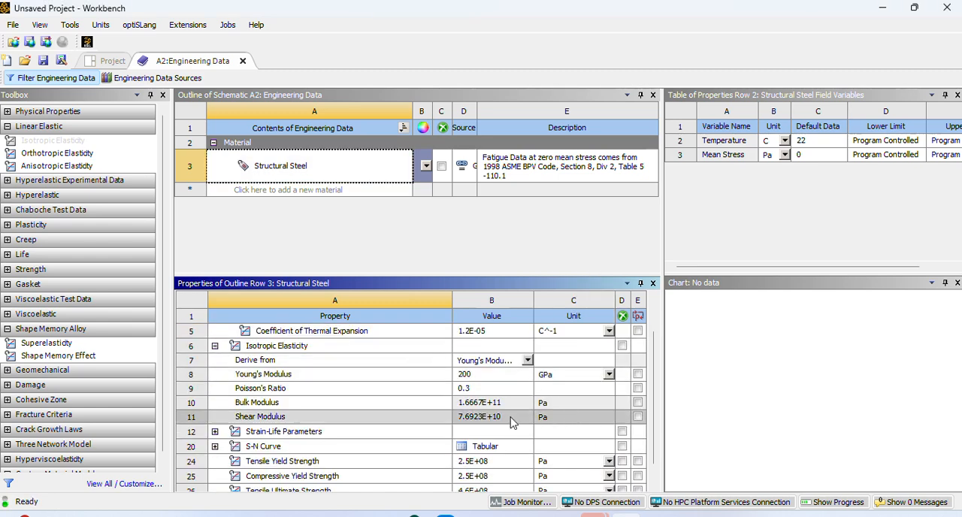
{"action": "left_click", "coordinate": [422, 238]}
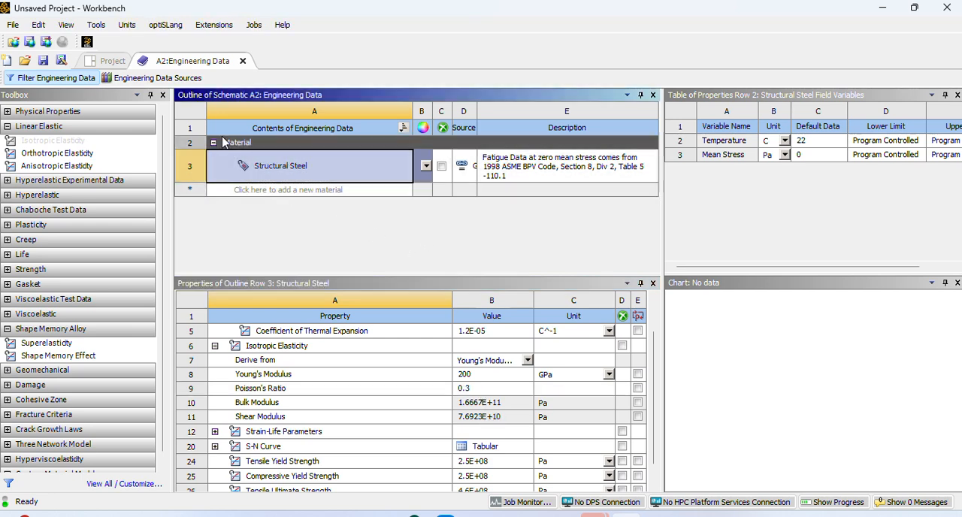
{"action": "left_click", "coordinate": [243, 61]}
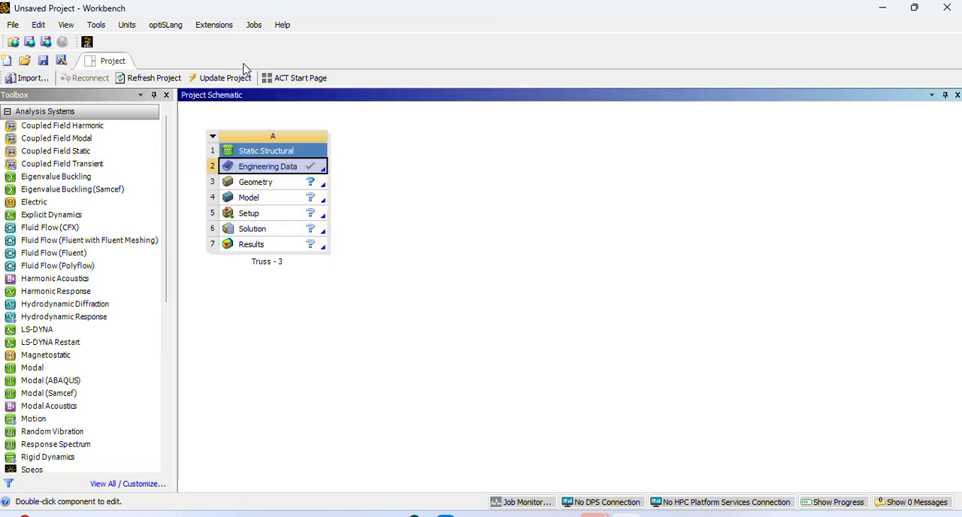
- Create a new DesignModeler geometry for the Truss - 3 Static Structural system
{"action": "left_click", "coordinate": [274, 189]}
{"action": "right_click", "coordinate": [274, 190]}
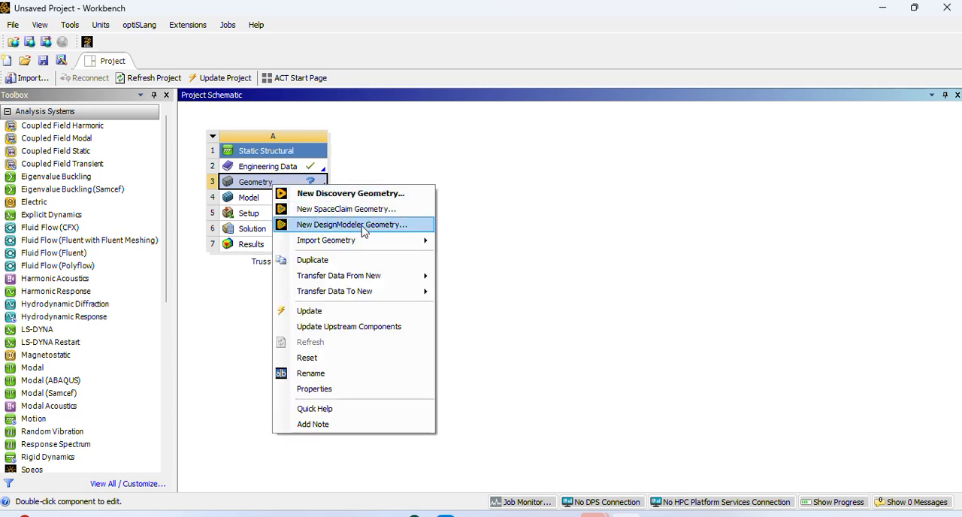
{"action": "left_click", "coordinate": [364, 225]}
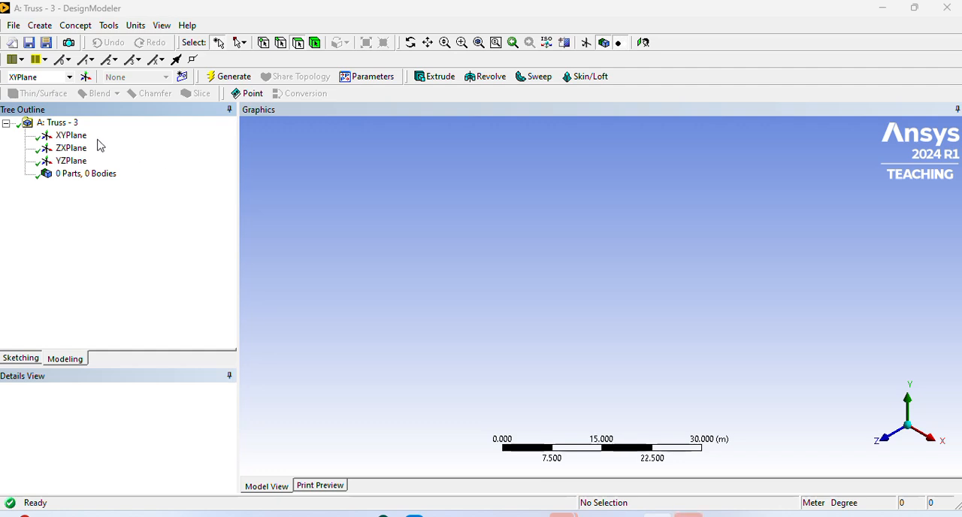
- Select the XY plane, view it face-on, and check the active length unit
{"action": "left_click", "coordinate": [74, 137]}
{"action": "left_click", "coordinate": [643, 42]}
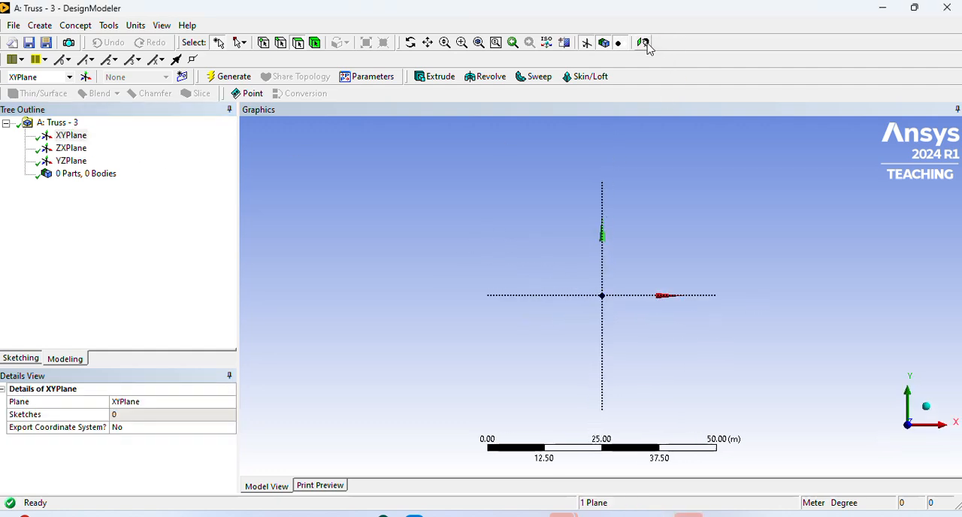
{"action": "left_click", "coordinate": [136, 26]}
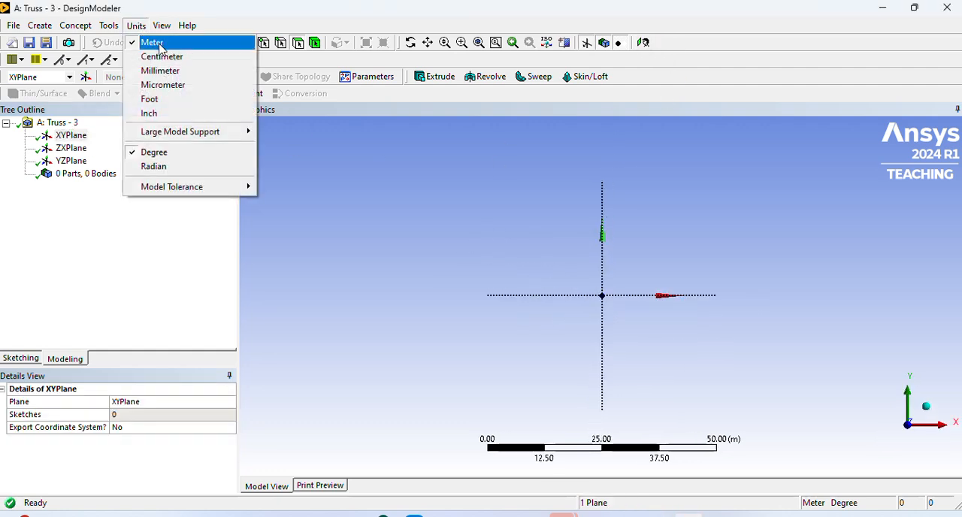
{"action": "left_click", "coordinate": [374, 222]}
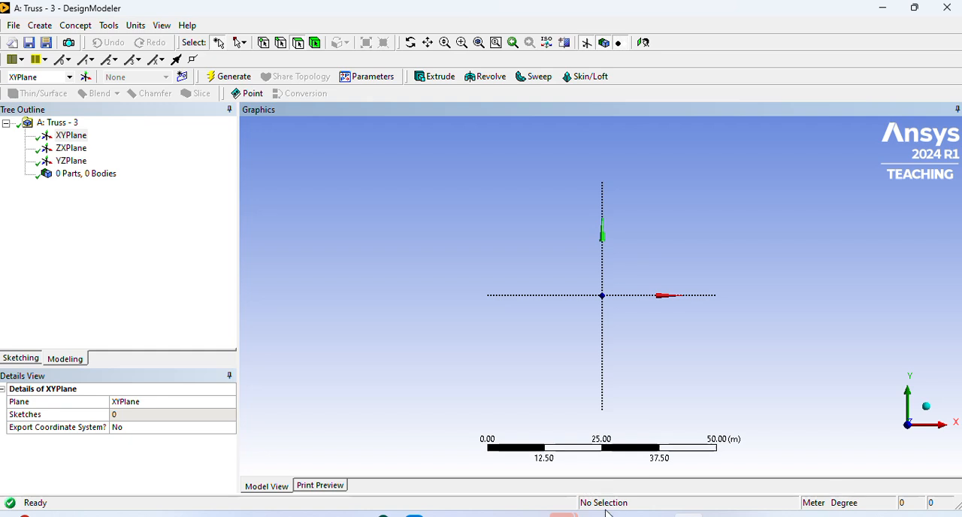
- Review the Truss - 3 diagram and problem data in PowerPoint, and return to DesignModeler
{"action": "mouse_move", "coordinate": [564, 516]}
{"action": "left_click", "coordinate": [639, 444]}
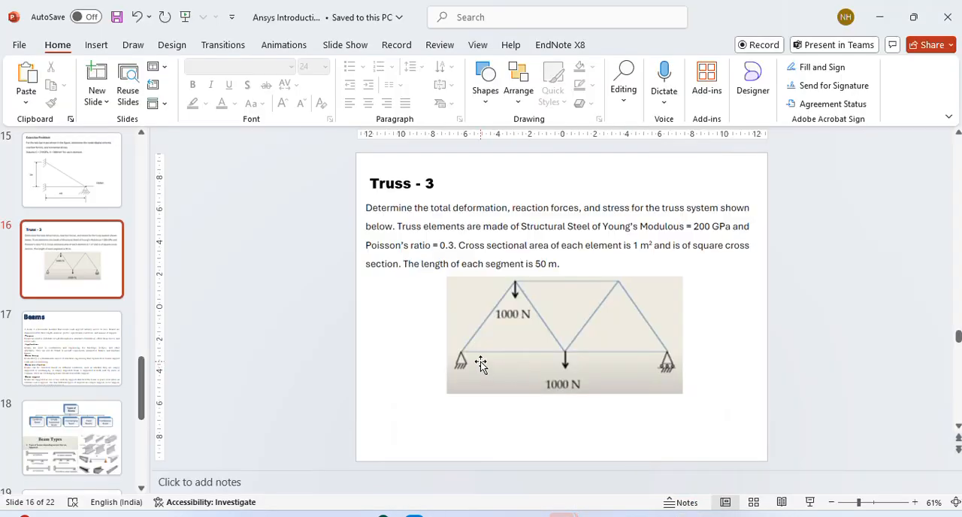
{"action": "mouse_move", "coordinate": [657, 516]}
{"action": "left_click", "coordinate": [656, 477]}
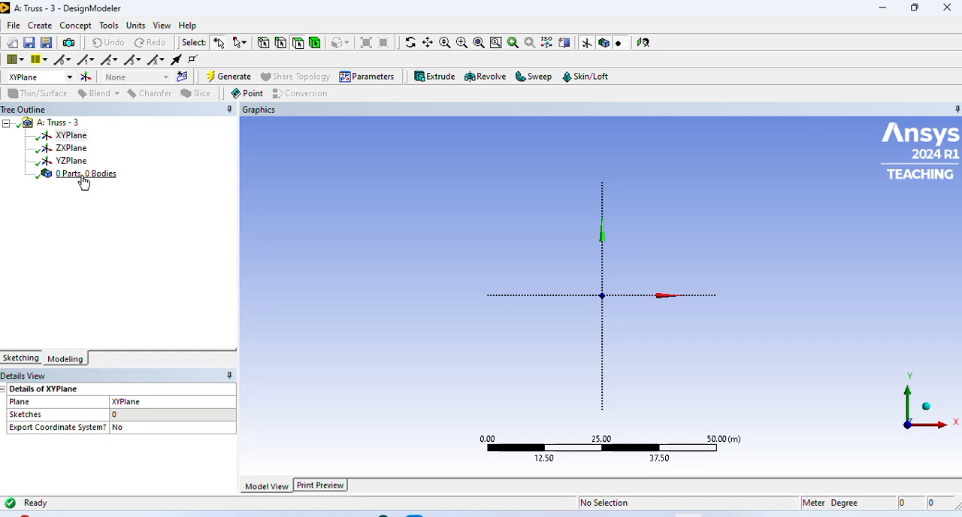
- Sketch a closed polyline through the origin with base segments about 18 m and 20 m long and two triangle peaks about 18 m high
{"action": "left_click", "coordinate": [22, 359]}
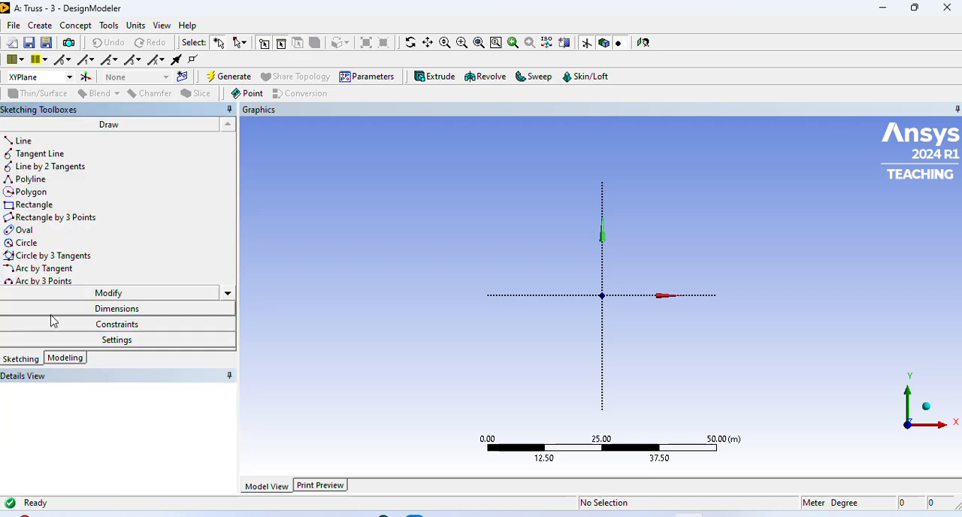
{"action": "left_click", "coordinate": [42, 182]}
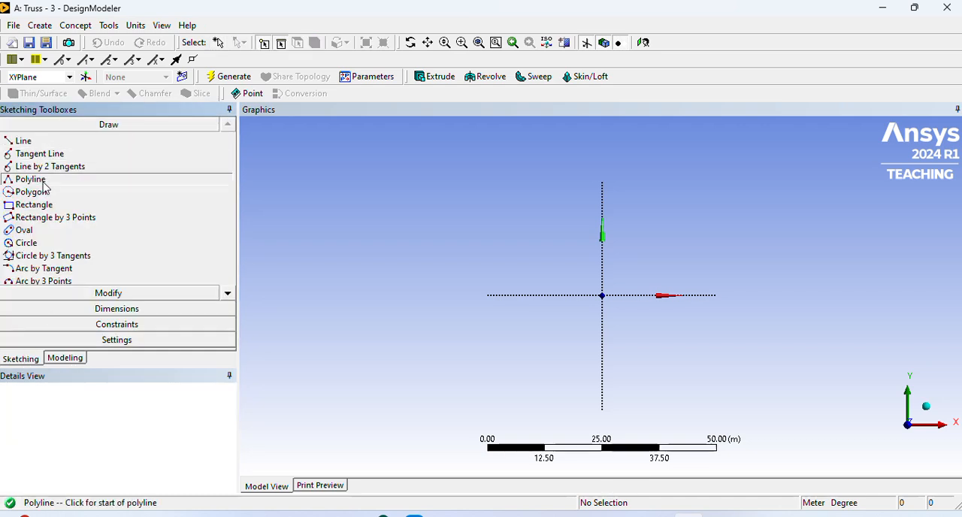
{"action": "left_click", "coordinate": [519, 295]}
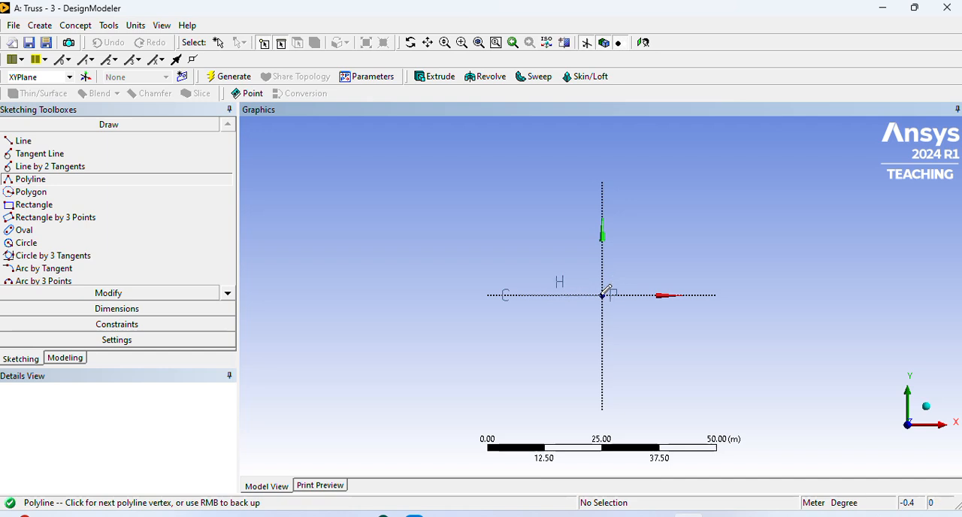
{"action": "left_click", "coordinate": [603, 295]}
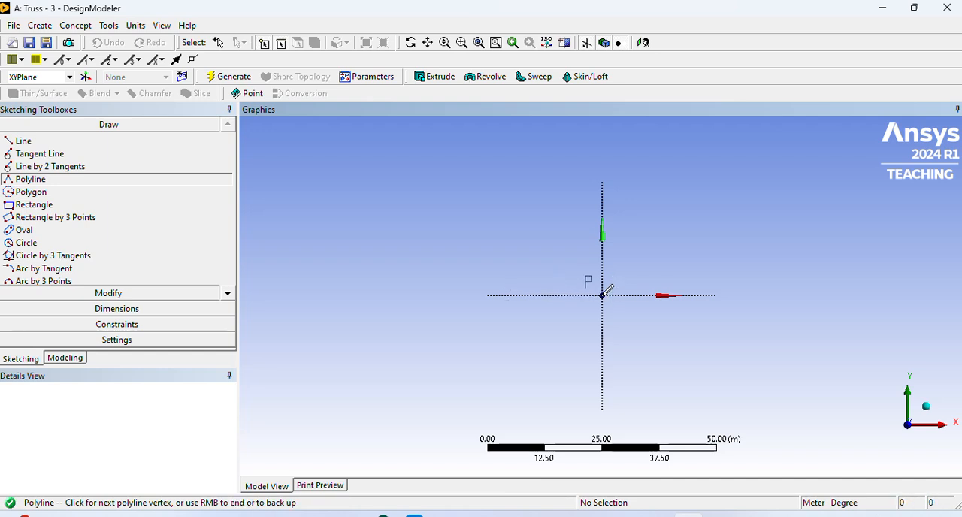
{"action": "left_click", "coordinate": [695, 295]}
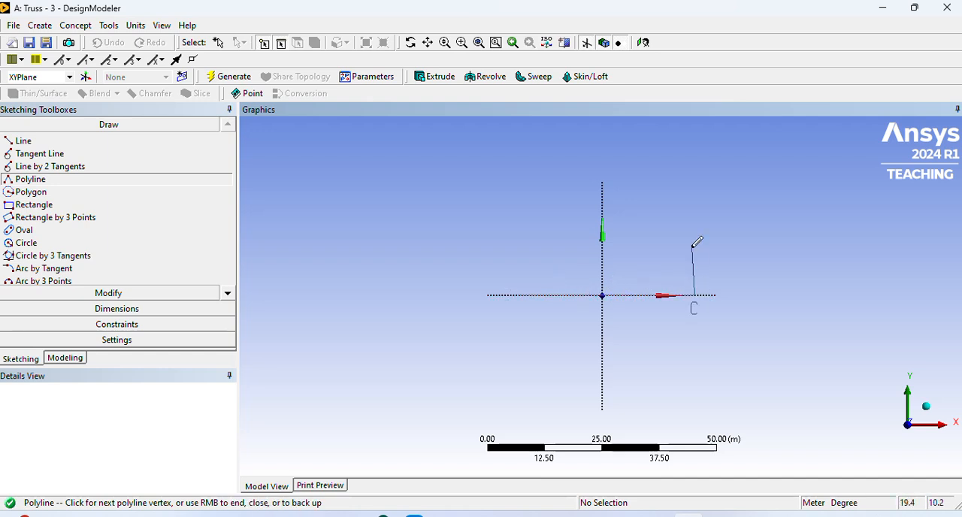
{"action": "left_click", "coordinate": [656, 211]}
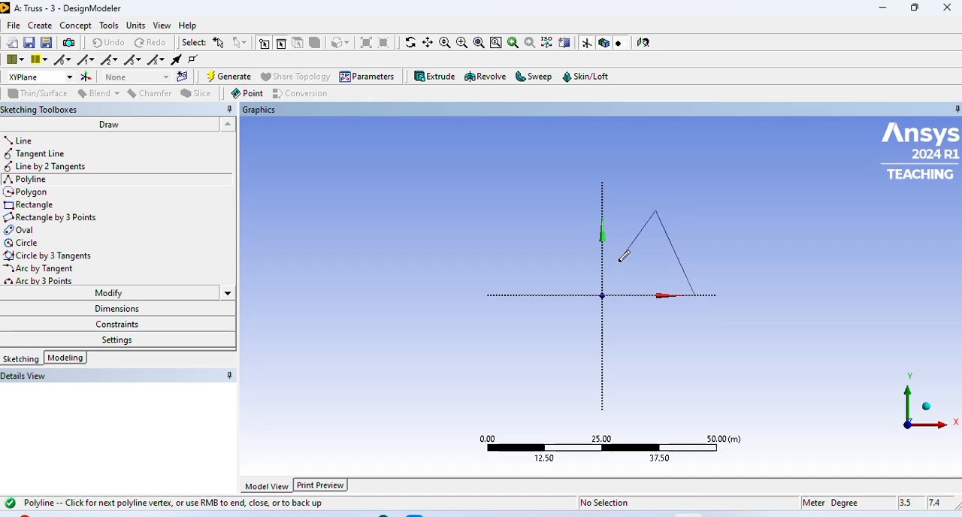
{"action": "left_click", "coordinate": [603, 294]}
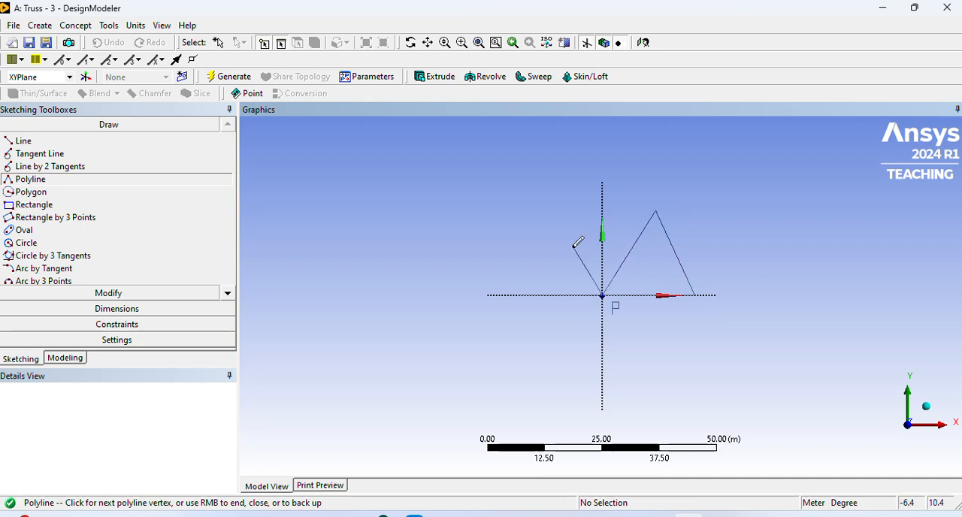
{"action": "left_click", "coordinate": [551, 211]}
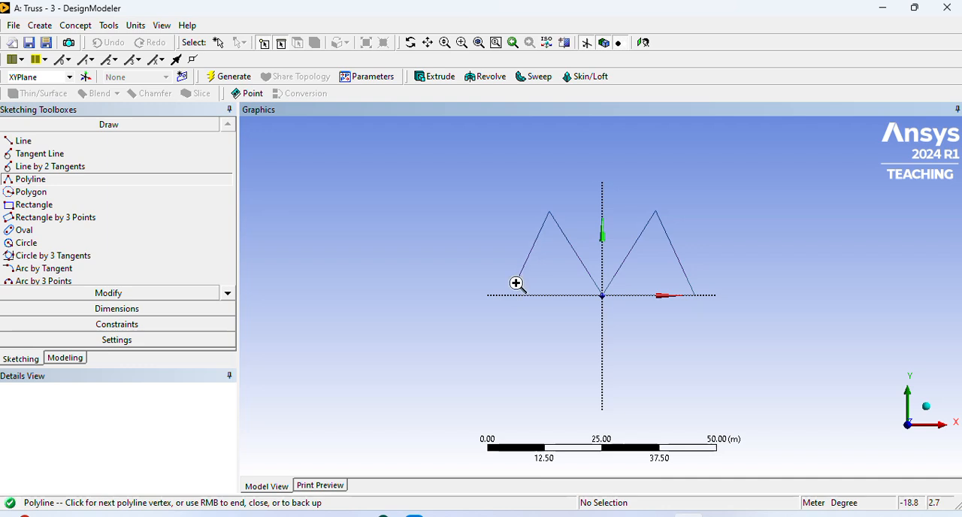
{"action": "right_click", "coordinate": [517, 284]}
{"action": "left_click", "coordinate": [552, 306]}
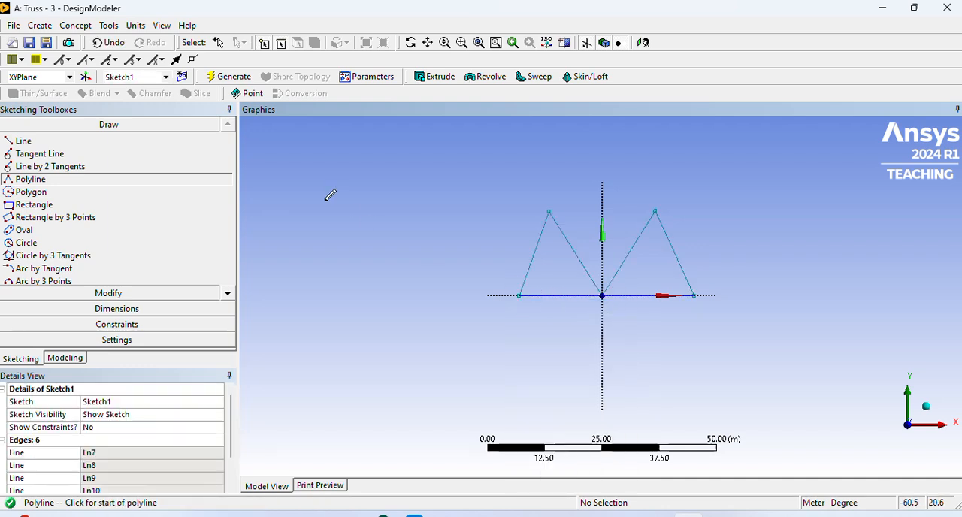
- Connect the two upper vertices of the truss with an open-ended polyline to form the horizontal top chord
{"action": "left_click", "coordinate": [550, 211]}
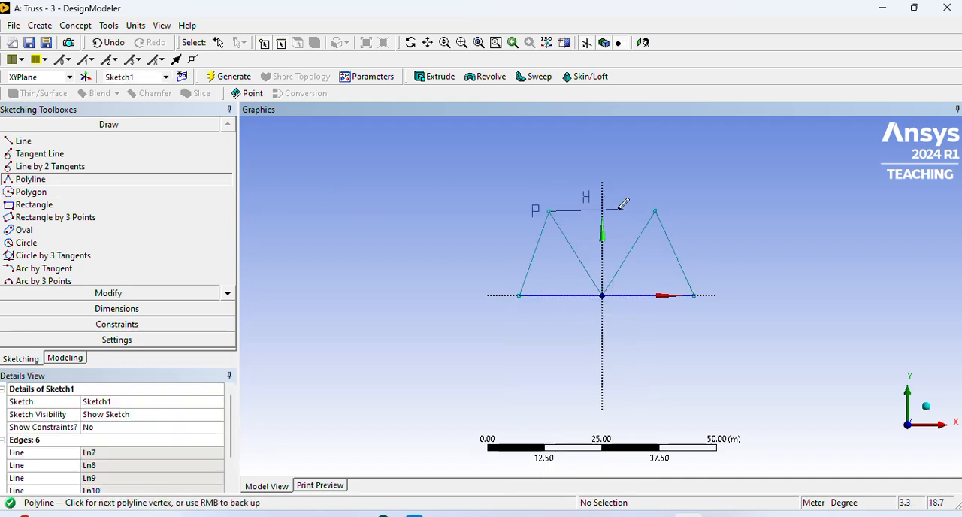
{"action": "left_click", "coordinate": [657, 210]}
{"action": "right_click", "coordinate": [709, 192]}
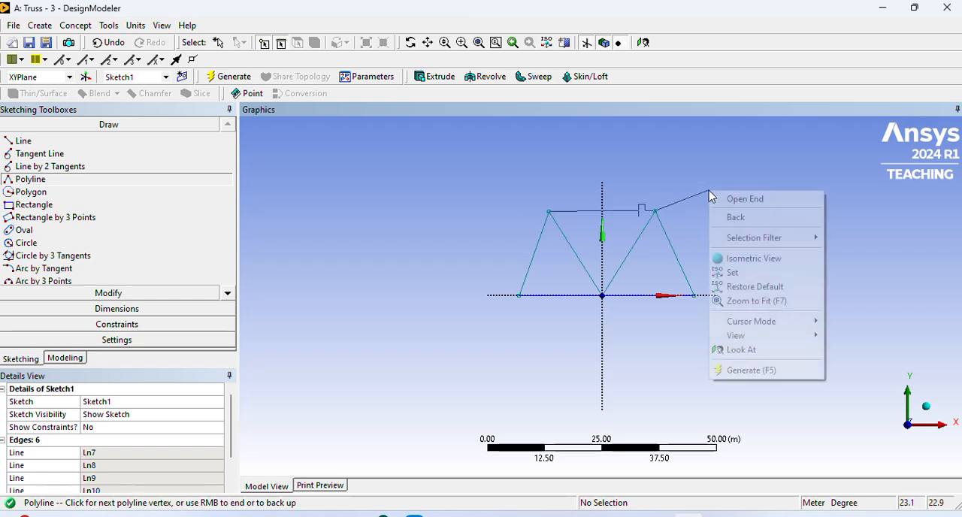
{"action": "left_click", "coordinate": [707, 170]}
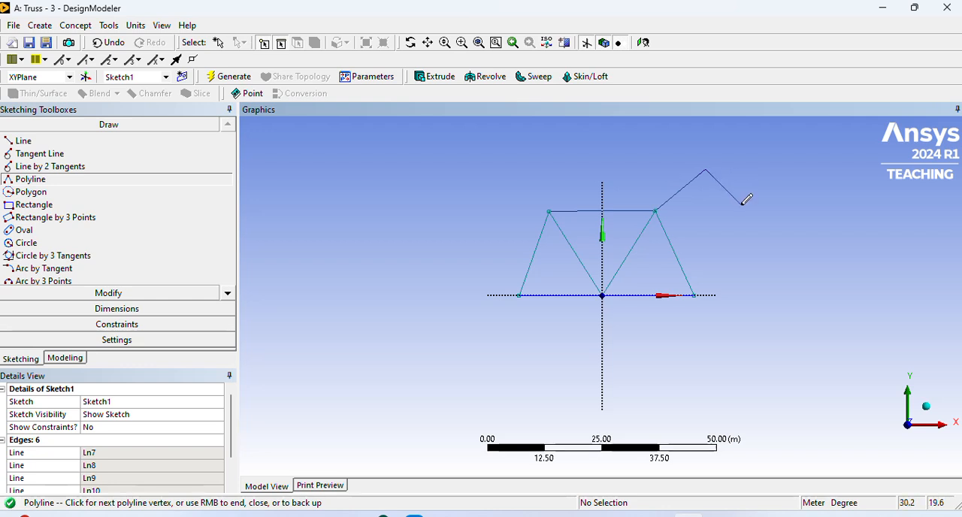
{"action": "right_click", "coordinate": [742, 207]}
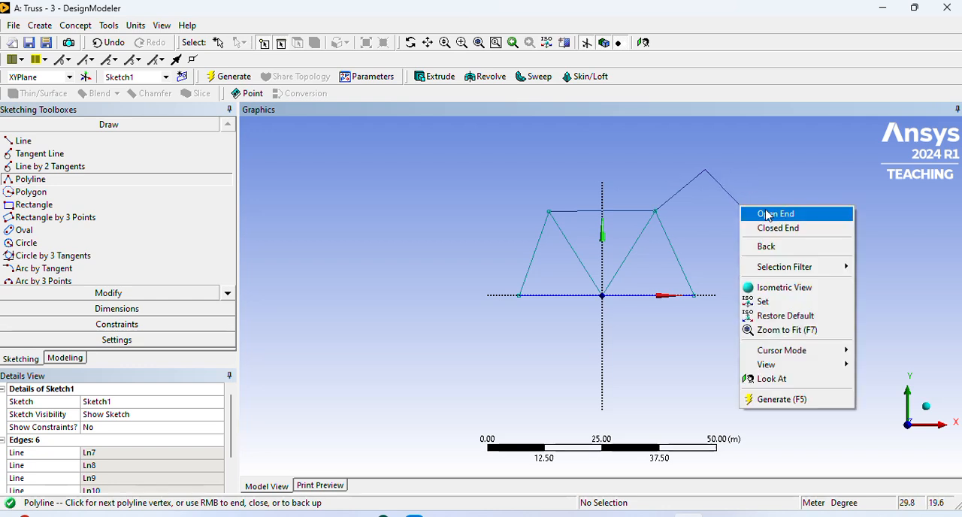
{"action": "left_click", "coordinate": [764, 215]}
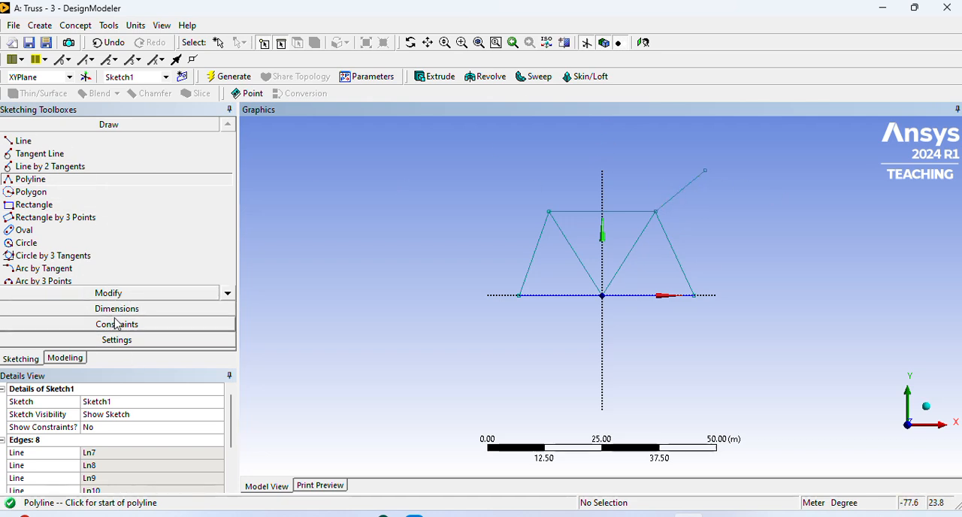
- Delete the stray slanted line that extends outward from the truss's upper right vertex
{"action": "left_click", "coordinate": [118, 295]}
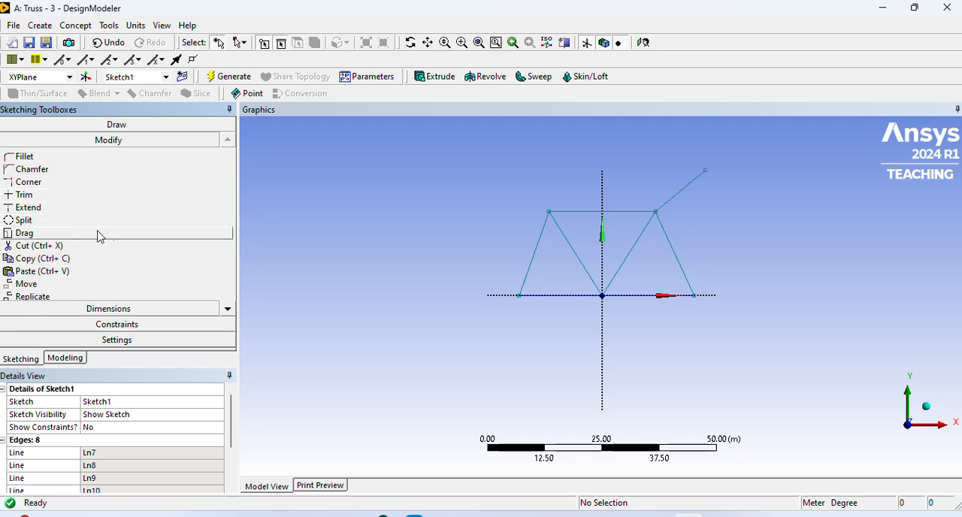
{"action": "left_click", "coordinate": [58, 247]}
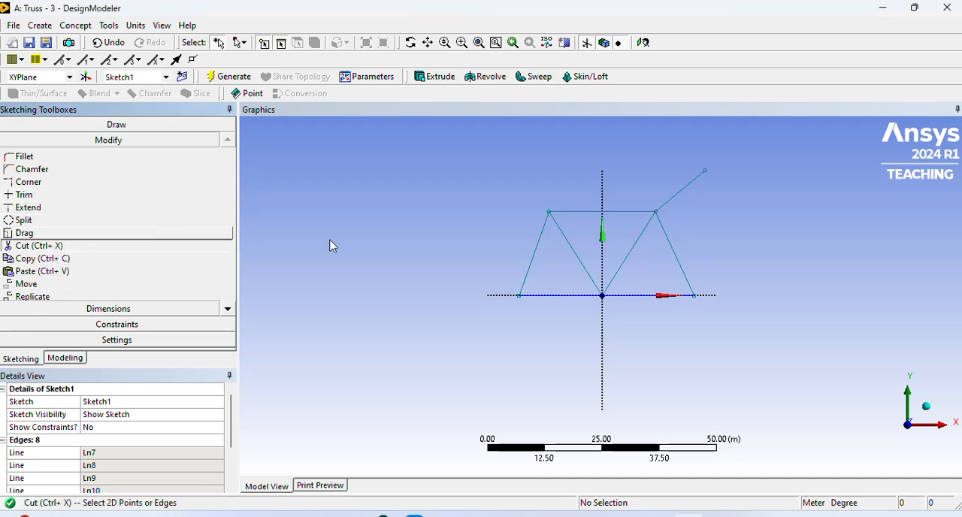
{"action": "left_click", "coordinate": [683, 200]}
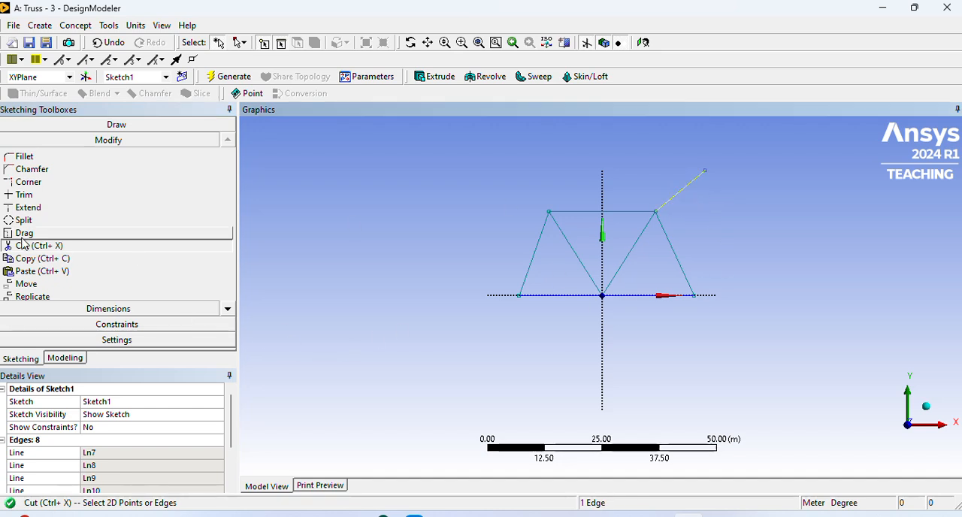
{"action": "left_click", "coordinate": [686, 189]}
{"action": "left_click", "coordinate": [685, 190]}
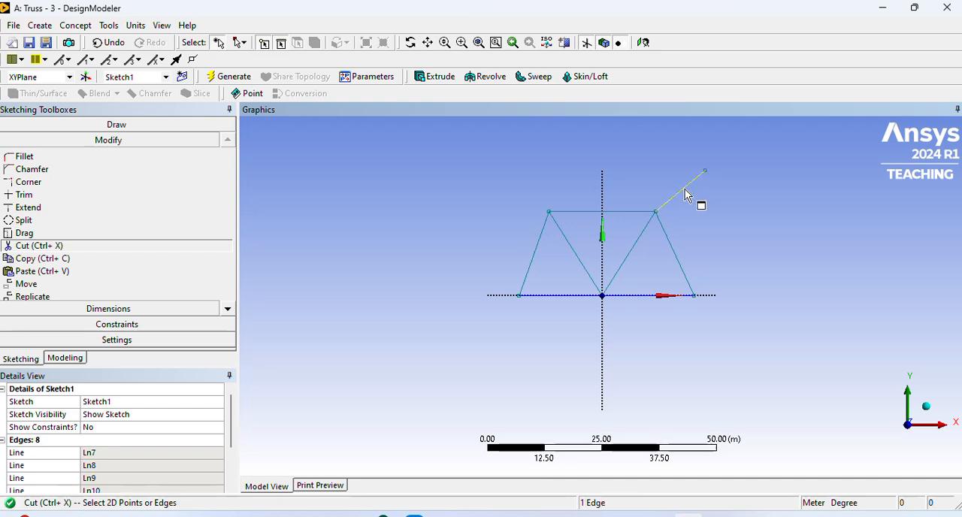
{"action": "key", "text": "Delete"}
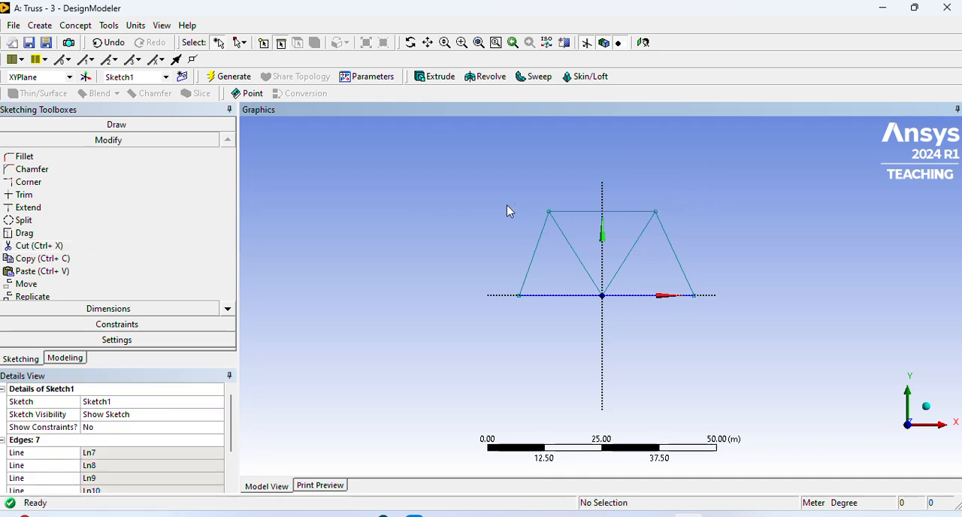
- Add general dimensions to the two horizontal base segments on either side of the origin
{"action": "left_click", "coordinate": [134, 309]}
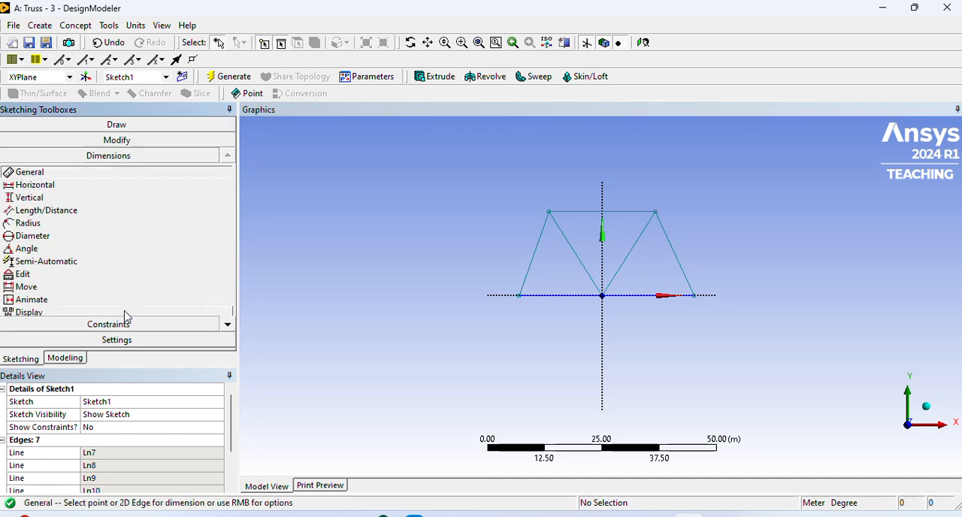
{"action": "left_click", "coordinate": [557, 297]}
{"action": "left_click", "coordinate": [558, 314]}
{"action": "left_click", "coordinate": [643, 296]}
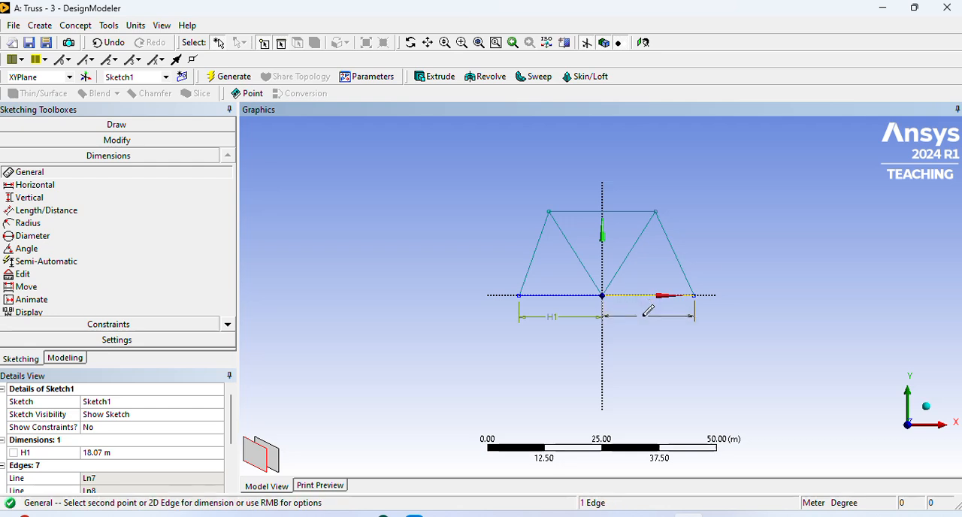
{"action": "left_click", "coordinate": [650, 318]}
- Add general dimensions to the two outer diagonals and the left inner diagonal of the truss sketch
{"action": "left_click", "coordinate": [681, 268]}
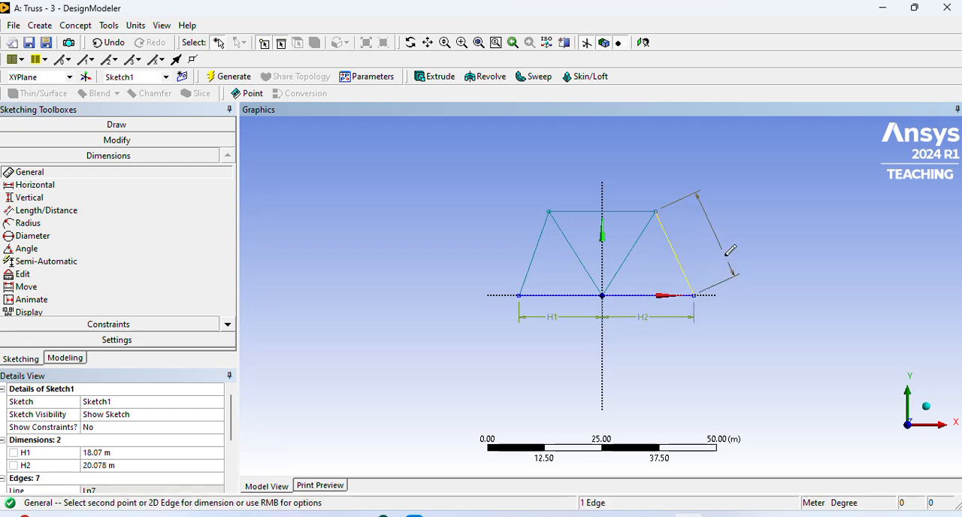
{"action": "left_click", "coordinate": [730, 250]}
{"action": "left_click", "coordinate": [530, 263]}
{"action": "left_click", "coordinate": [493, 246]}
{"action": "left_click", "coordinate": [579, 251]}
{"action": "left_click", "coordinate": [581, 250]}
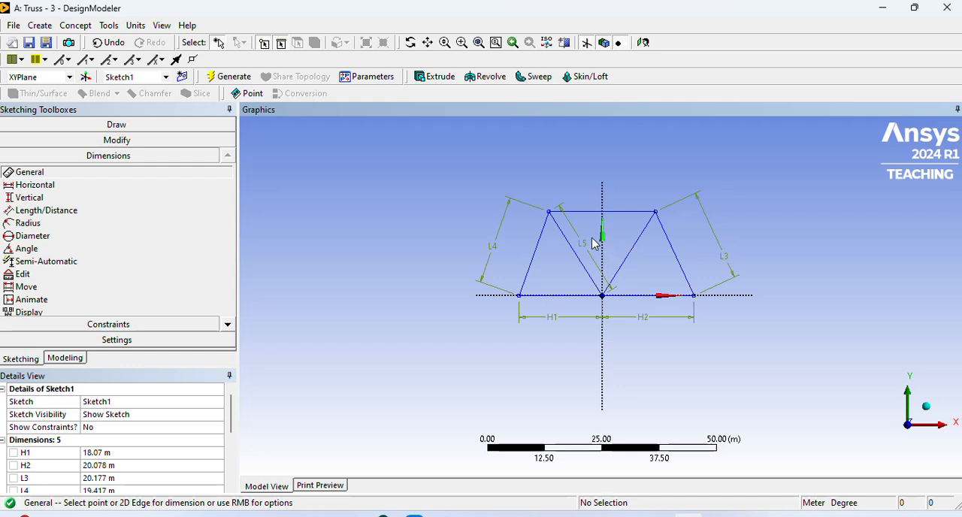
- Try to add general dimensions to the right inner diagonal and the top chord of the truss
{"action": "left_click", "coordinate": [635, 254]}
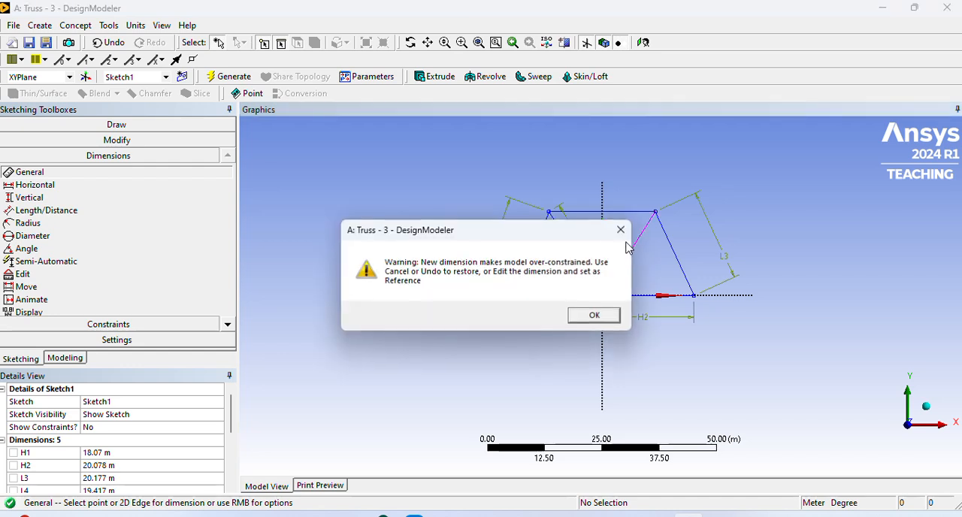
{"action": "left_click", "coordinate": [603, 317]}
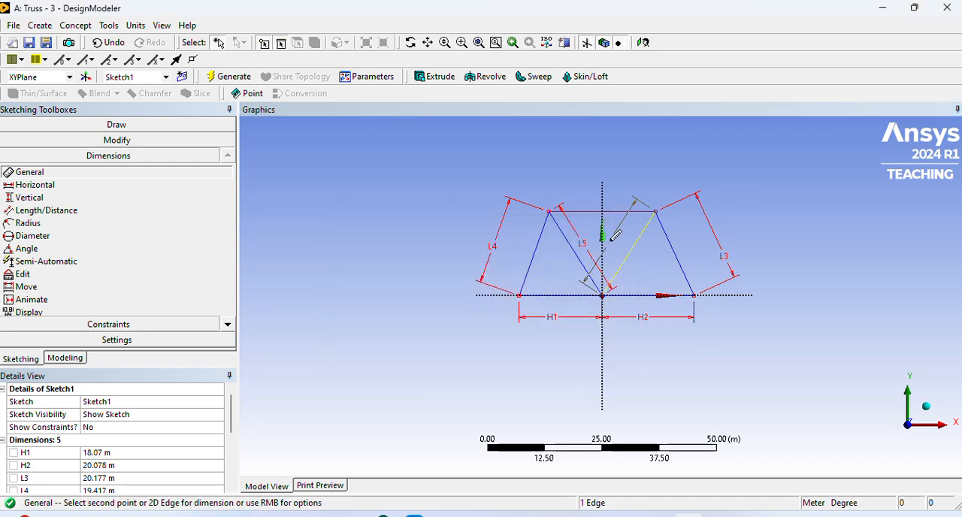
{"action": "right_click", "coordinate": [651, 215]}
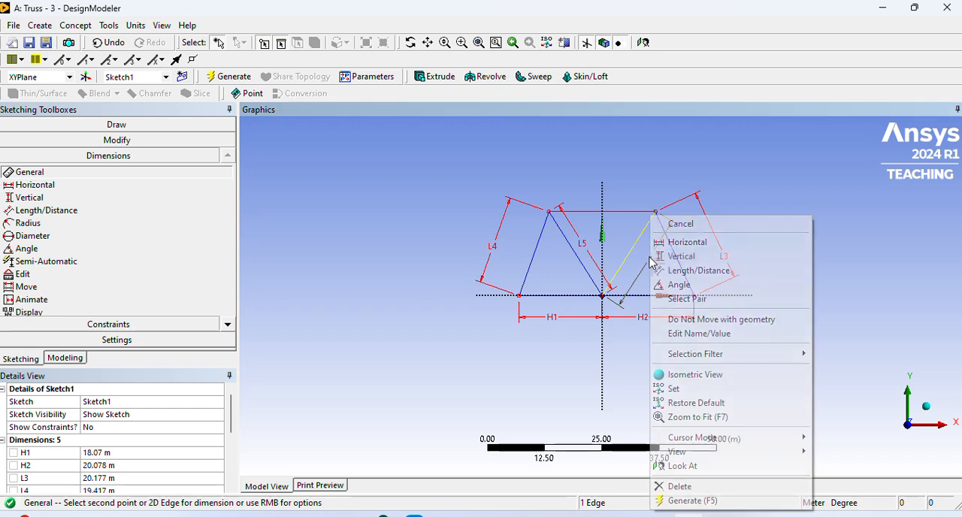
{"action": "left_click", "coordinate": [701, 227]}
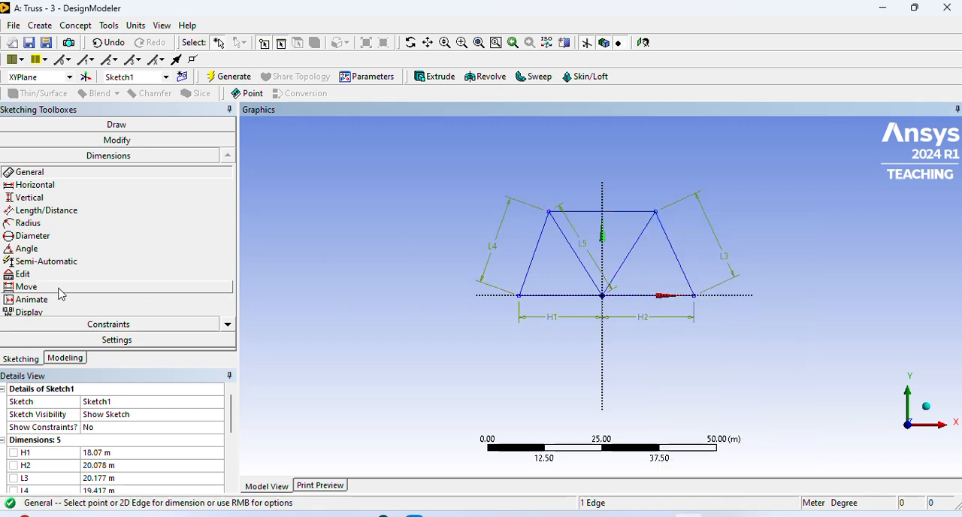
{"action": "left_click", "coordinate": [631, 215]}
{"action": "left_click", "coordinate": [613, 186]}
{"action": "left_click", "coordinate": [595, 316]}
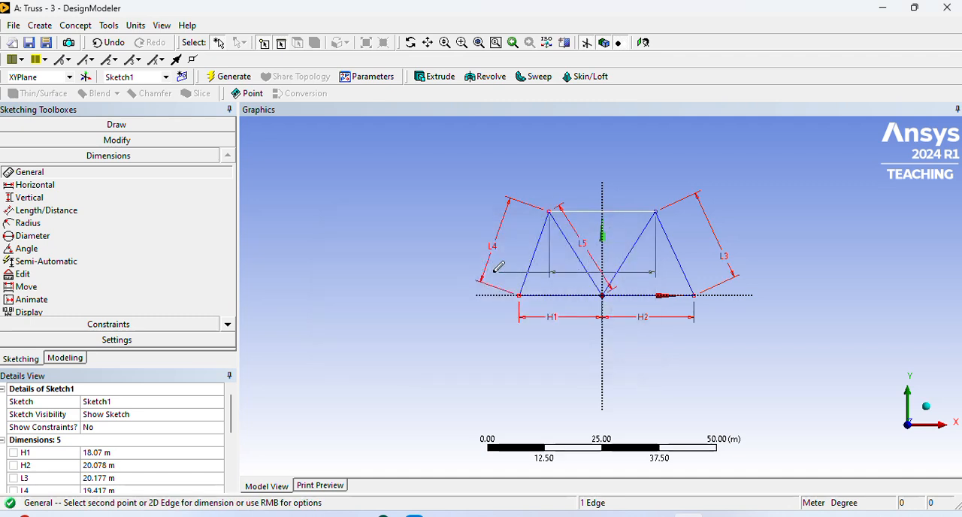
{"action": "right_click", "coordinate": [620, 174]}
{"action": "left_click", "coordinate": [694, 184]}
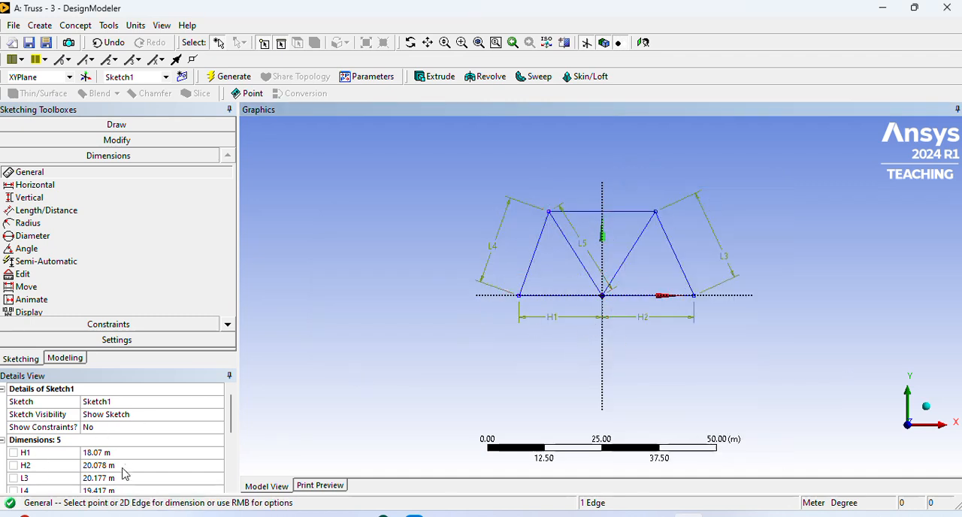
- Set the lengths of both horizontal base segments, H1 and H2, to 50 m
{"action": "left_click", "coordinate": [98, 452]}
{"action": "type", "text": "50"}
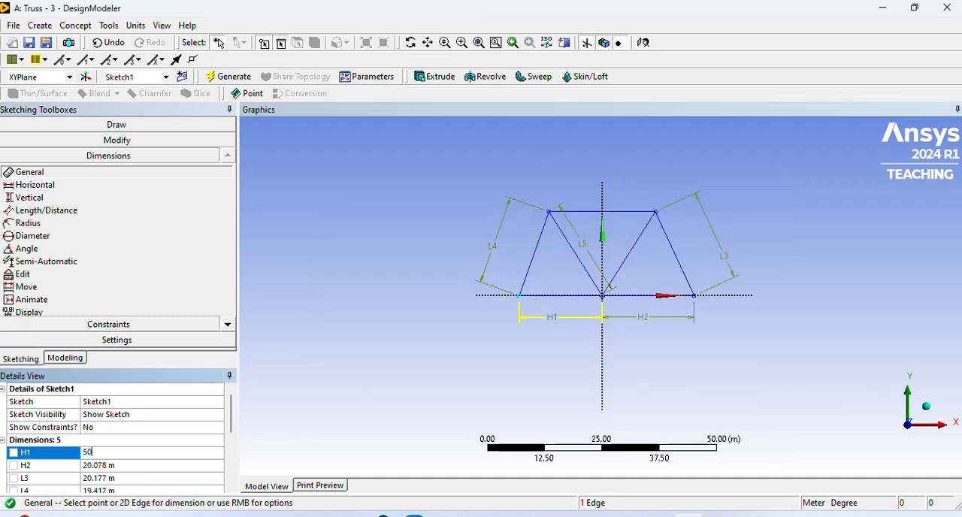
{"action": "left_click", "coordinate": [123, 466]}
{"action": "type", "text": "50"}
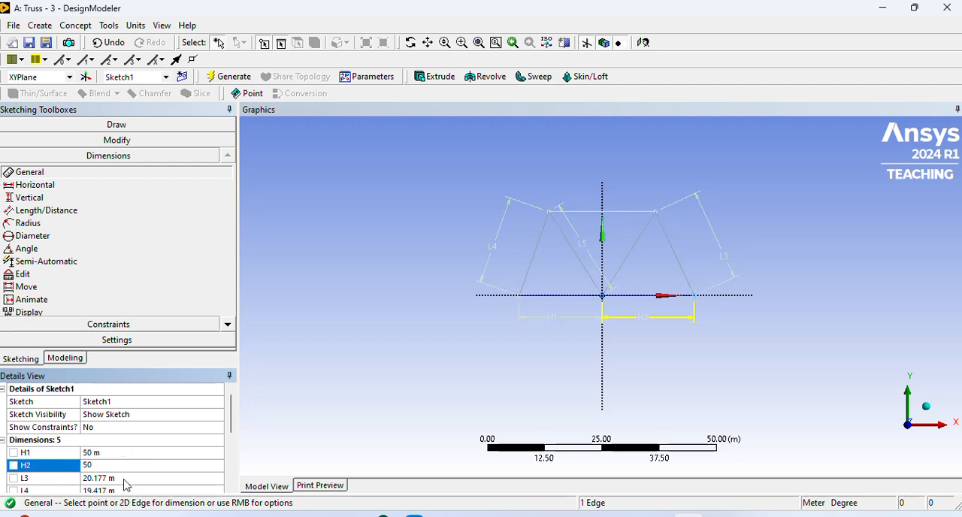
- Set the diagonal dimensions L3, L4 and L5 to 50 m each and generate the sketch
{"action": "left_click", "coordinate": [123, 479]}
{"action": "type", "text": "50"}
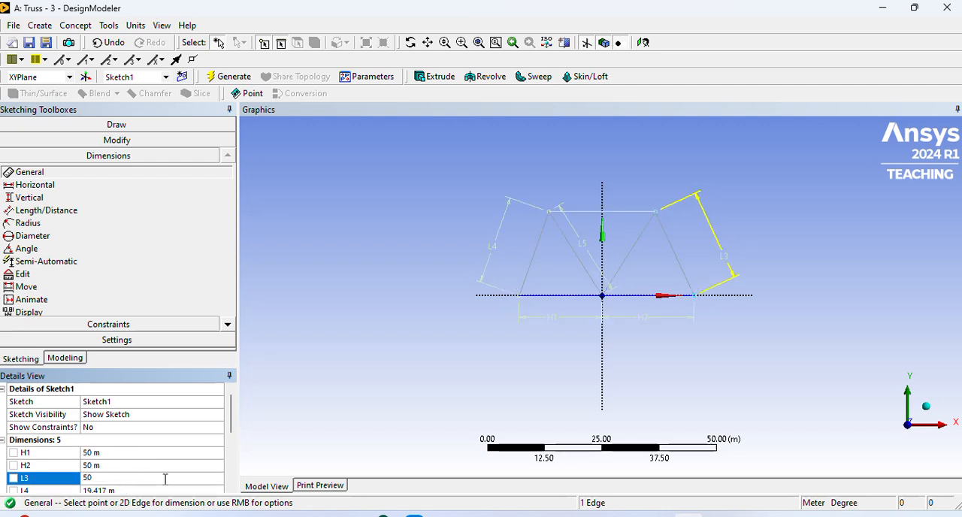
{"action": "left_click", "coordinate": [299, 450]}
{"action": "scroll", "coordinate": [200, 445], "scroll_direction": "down", "scroll_amount": 2}
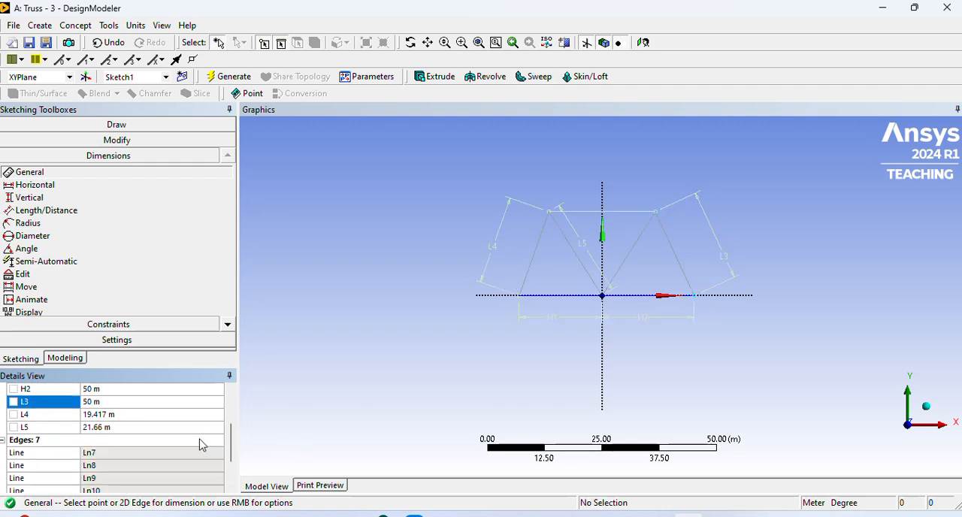
{"action": "left_click", "coordinate": [117, 416]}
{"action": "type", "text": "50"}
{"action": "left_click", "coordinate": [119, 428]}
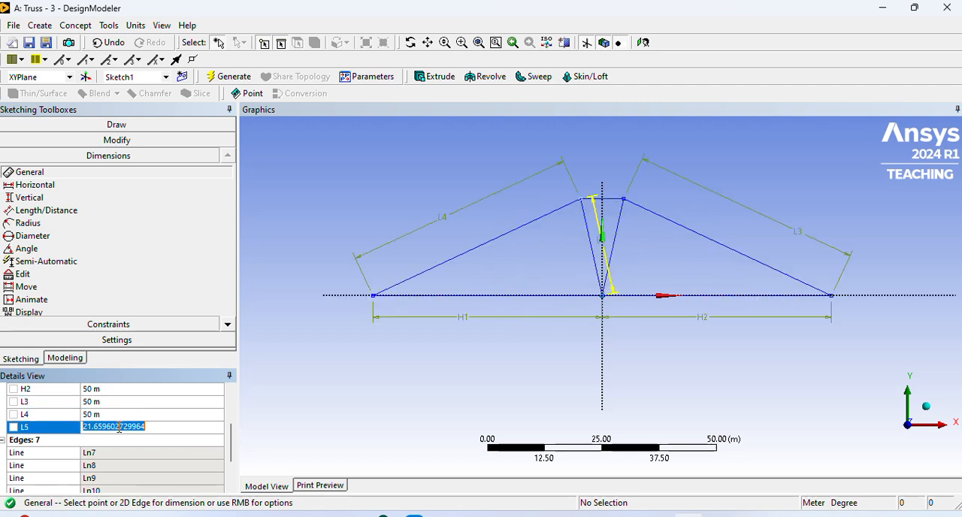
{"action": "type", "text": "50"}
{"action": "key", "text": "Return"}
{"action": "scroll", "coordinate": [587, 352], "scroll_direction": "up", "scroll_amount": 2}
{"action": "scroll", "coordinate": [587, 351], "scroll_direction": "down", "scroll_amount": 5}
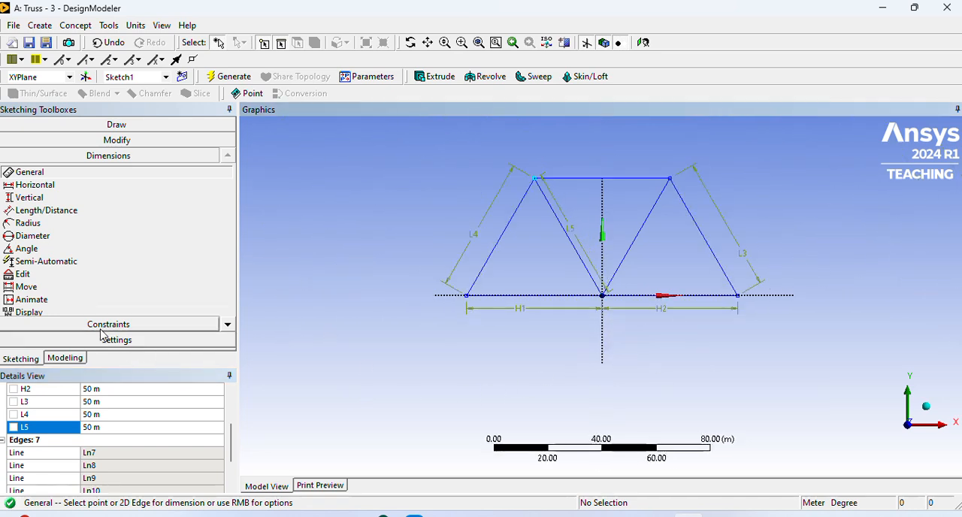
{"action": "left_click", "coordinate": [238, 76]}
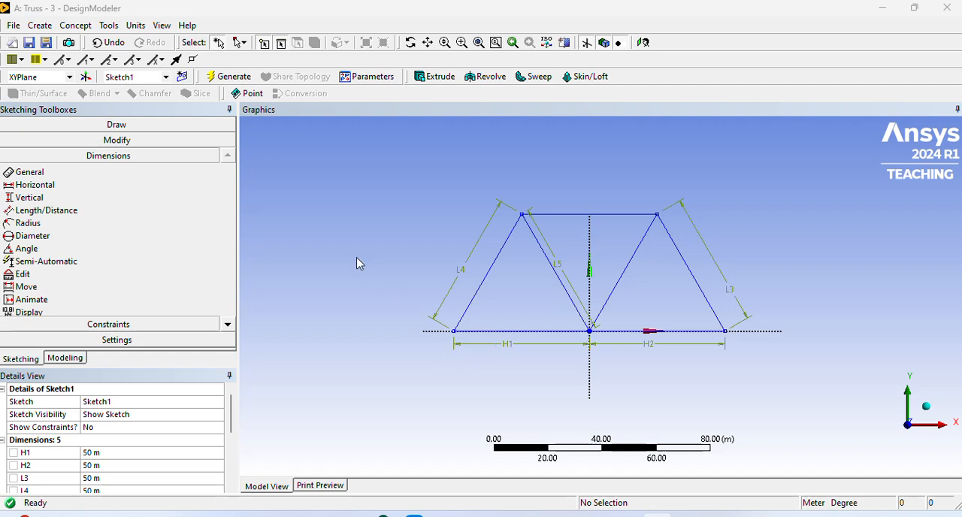
- Create and generate a Lines From Sketches feature using all seven edges of the truss sketch as base objects
{"action": "left_click", "coordinate": [75, 27]}
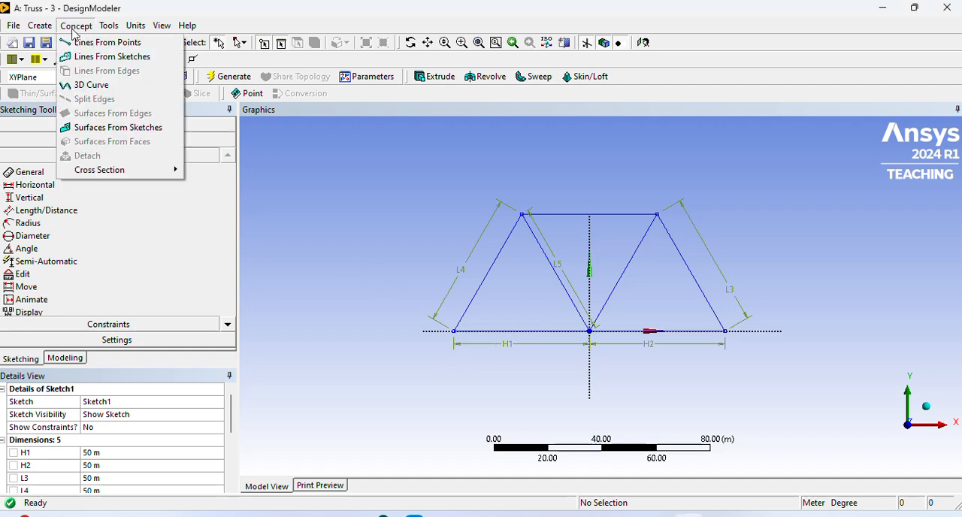
{"action": "left_click", "coordinate": [94, 58]}
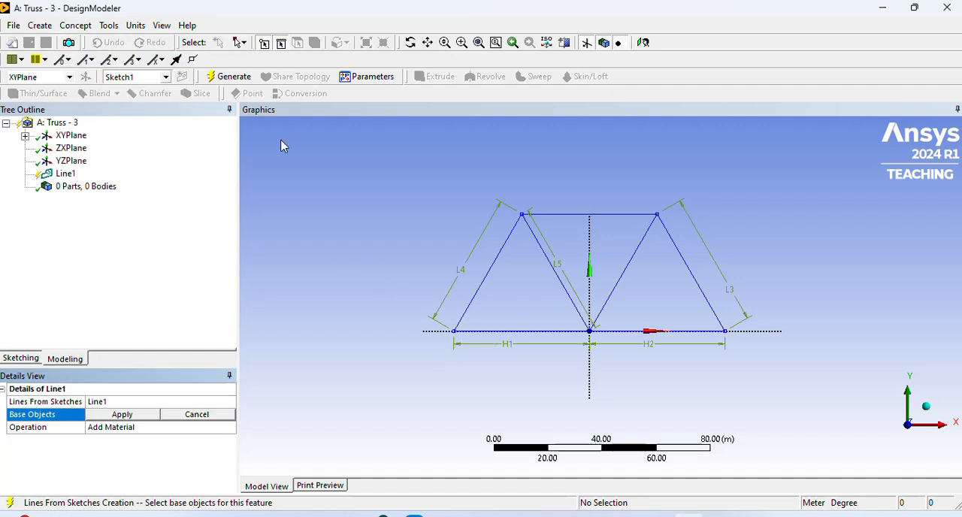
{"action": "left_click", "coordinate": [497, 267]}
{"action": "left_click", "coordinate": [551, 265], "text": "ctrl"}
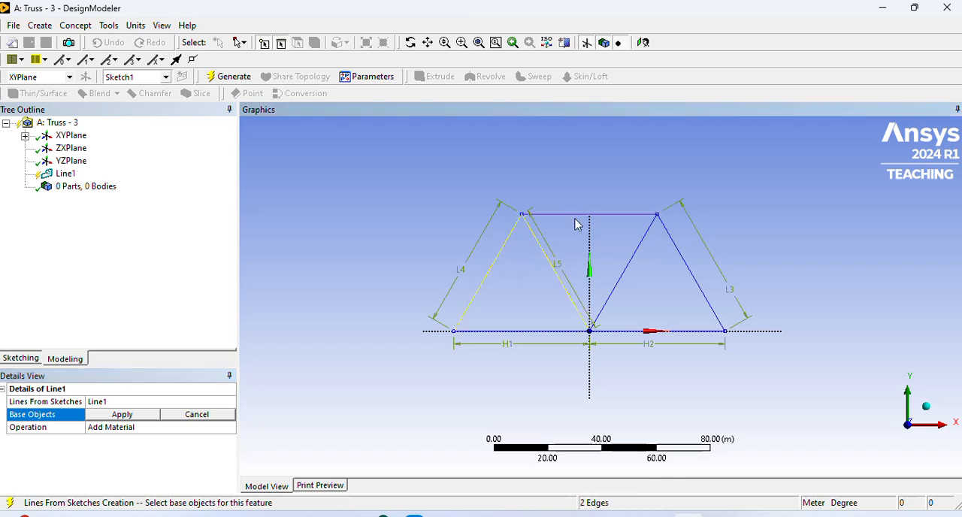
{"action": "left_click", "coordinate": [578, 217], "text": "ctrl"}
{"action": "left_click", "coordinate": [636, 259], "text": "ctrl"}
{"action": "left_click", "coordinate": [687, 267], "text": "ctrl"}
{"action": "left_click", "coordinate": [688, 331], "text": "ctrl"}
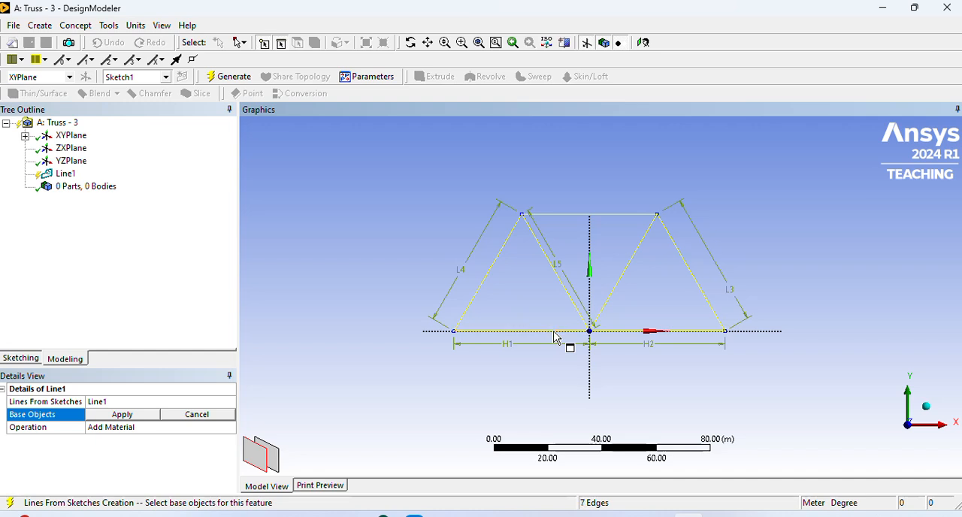
{"action": "left_click", "coordinate": [124, 415]}
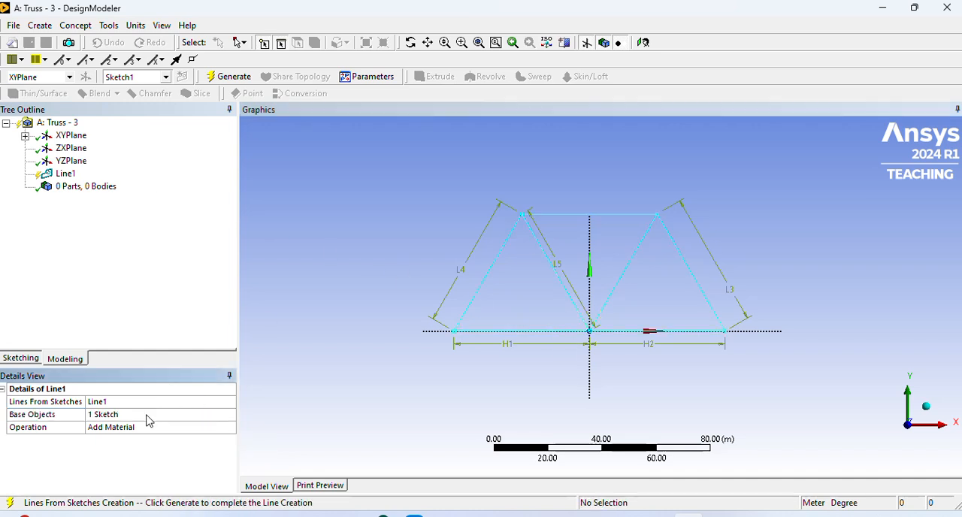
{"action": "left_click", "coordinate": [214, 76]}
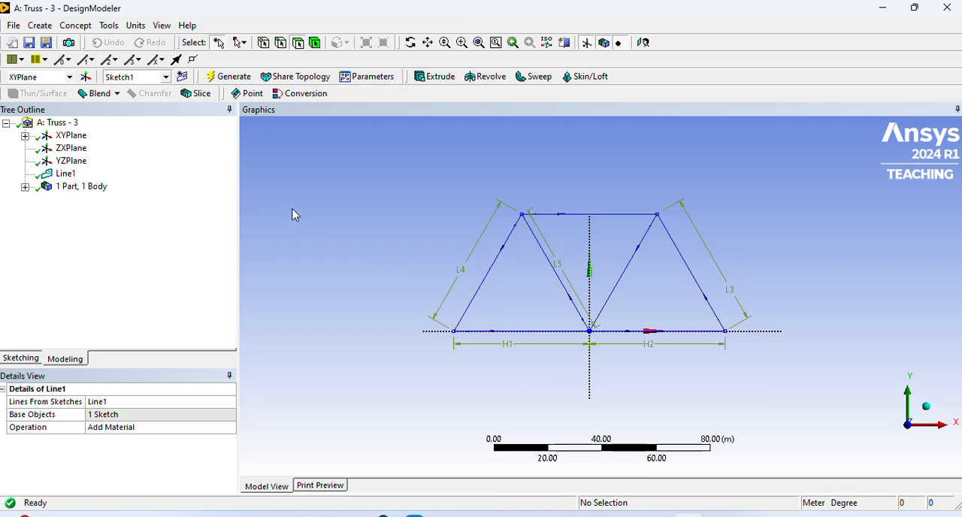
- Create a rectangular cross section with B and H both set to 1 m and generate it
{"action": "left_click", "coordinate": [78, 26]}
{"action": "mouse_move", "coordinate": [109, 171]}
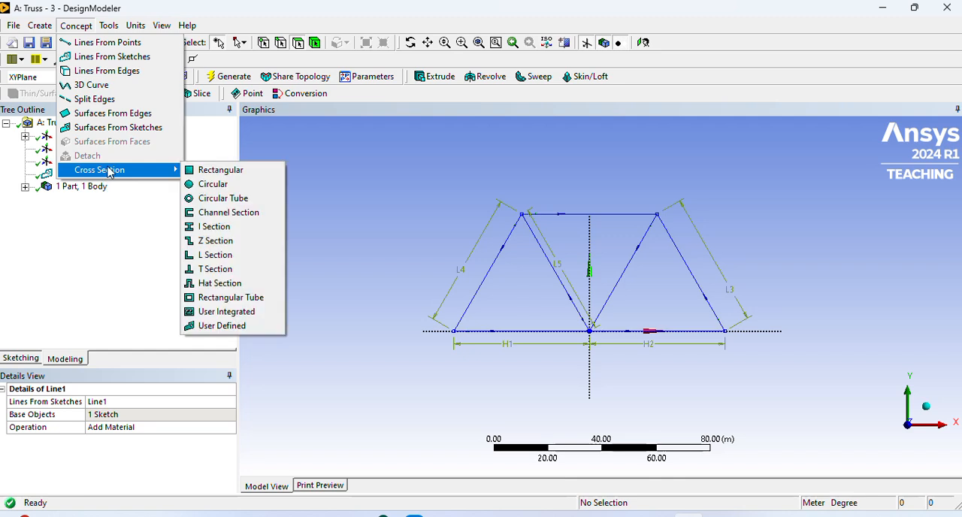
{"action": "left_click", "coordinate": [239, 172]}
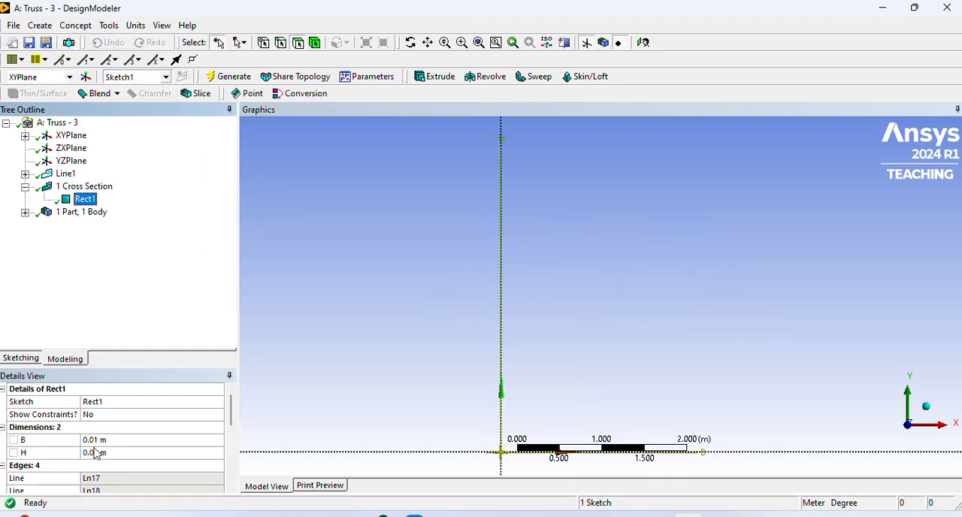
{"action": "left_click", "coordinate": [108, 441]}
{"action": "type", "text": "1"}
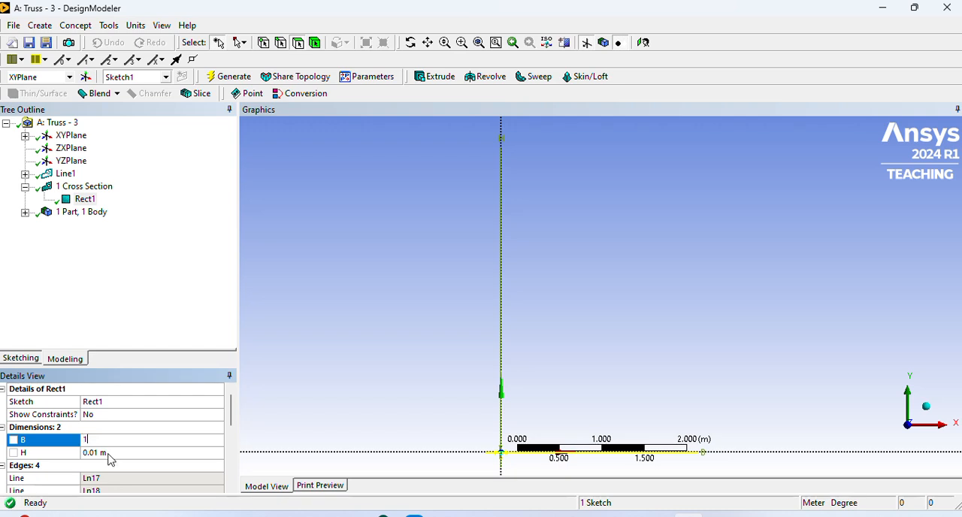
{"action": "left_click", "coordinate": [109, 453]}
{"action": "type", "text": "1"}
{"action": "left_click", "coordinate": [298, 360]}
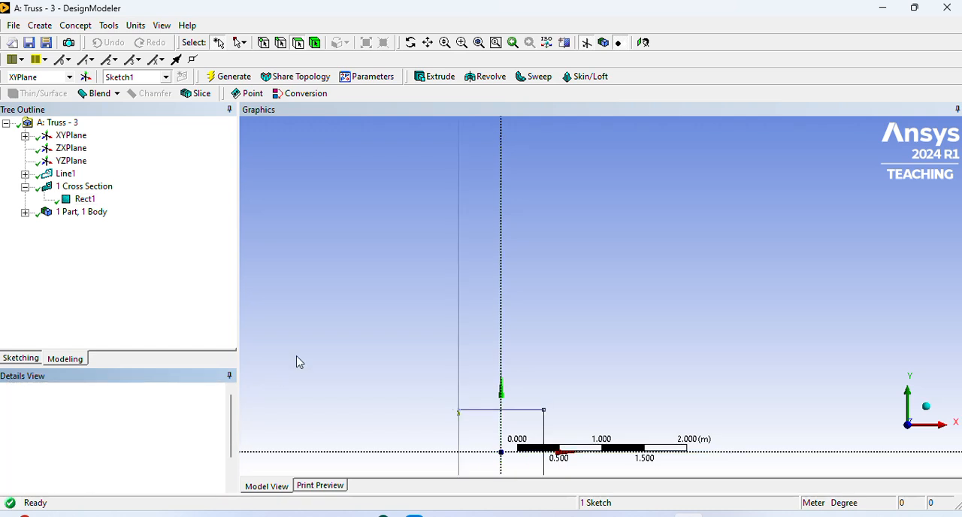
{"action": "left_click", "coordinate": [233, 77]}
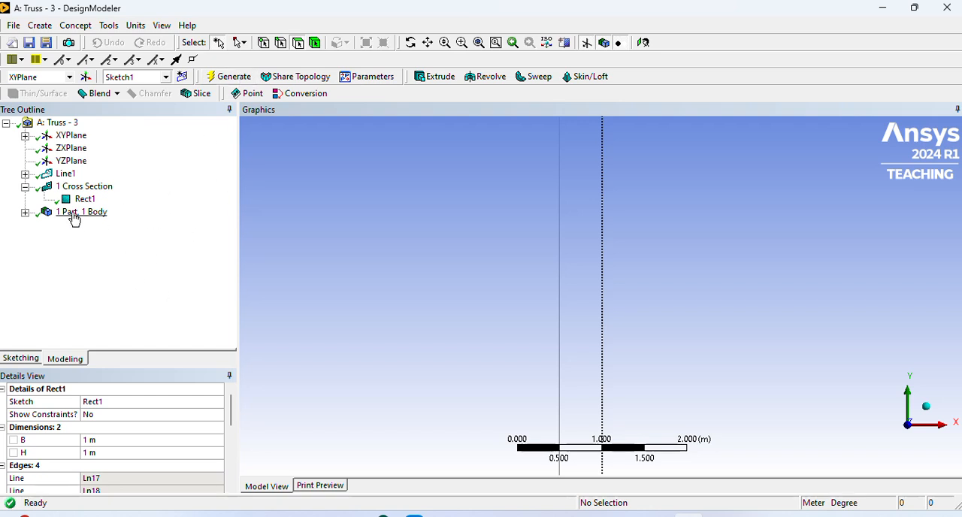
- Assign the Rect1 cross section to the truss's line body
{"action": "left_click", "coordinate": [25, 213]}
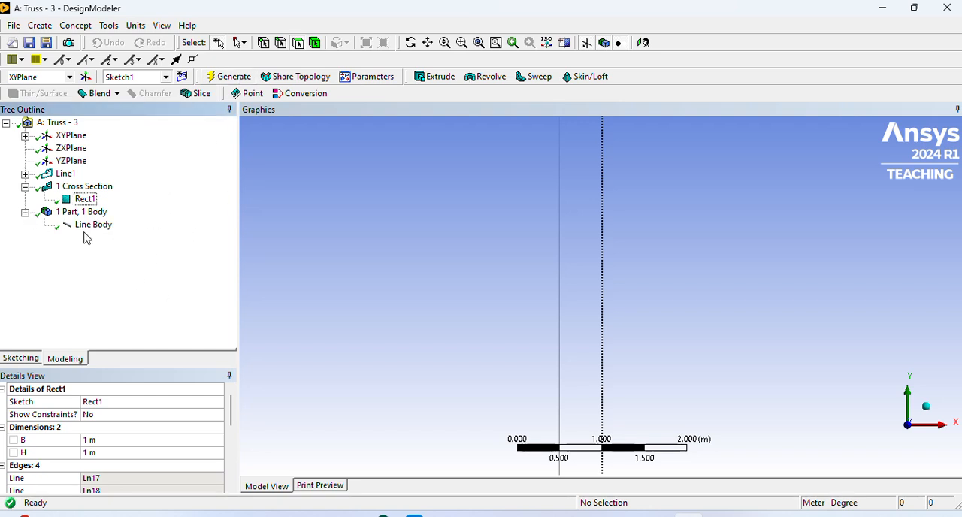
{"action": "left_click", "coordinate": [92, 225]}
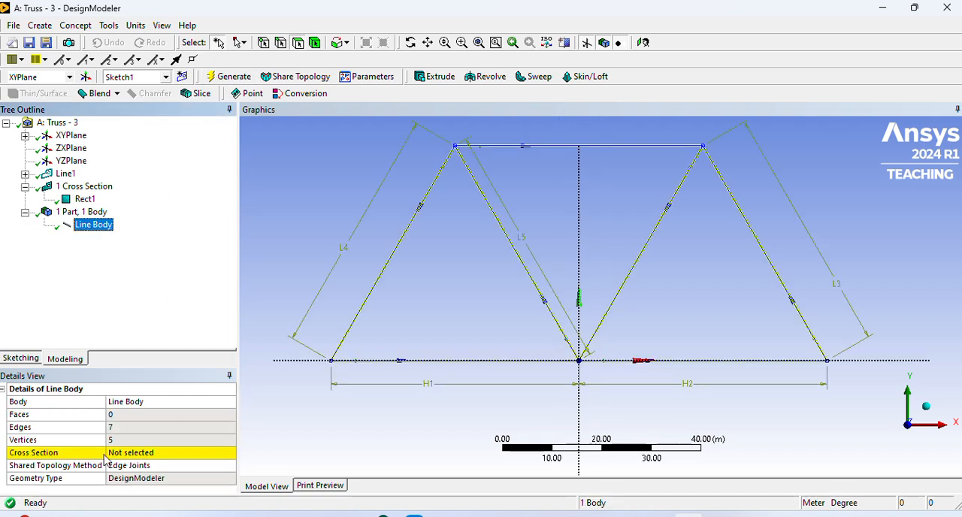
{"action": "left_click", "coordinate": [159, 456]}
{"action": "left_click", "coordinate": [229, 454]}
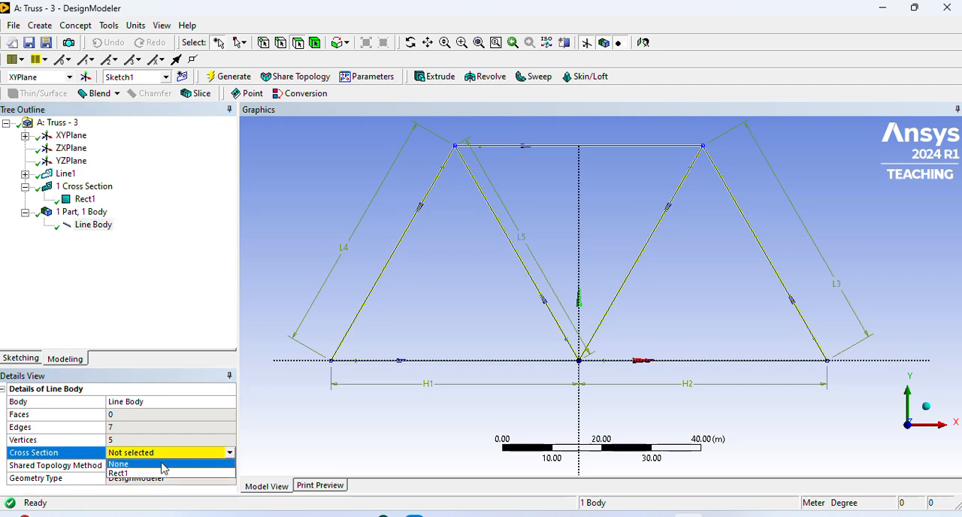
{"action": "left_click", "coordinate": [146, 473]}
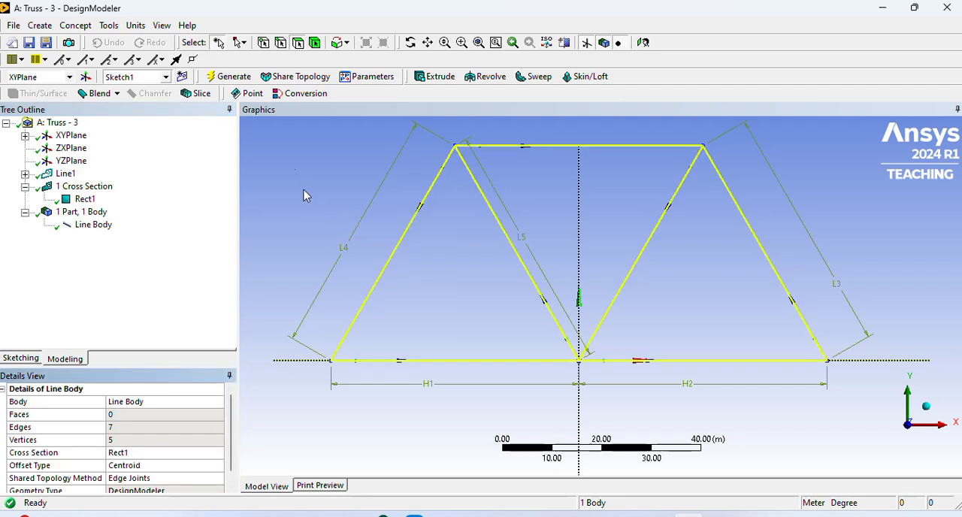
{"action": "left_click", "coordinate": [334, 139]}
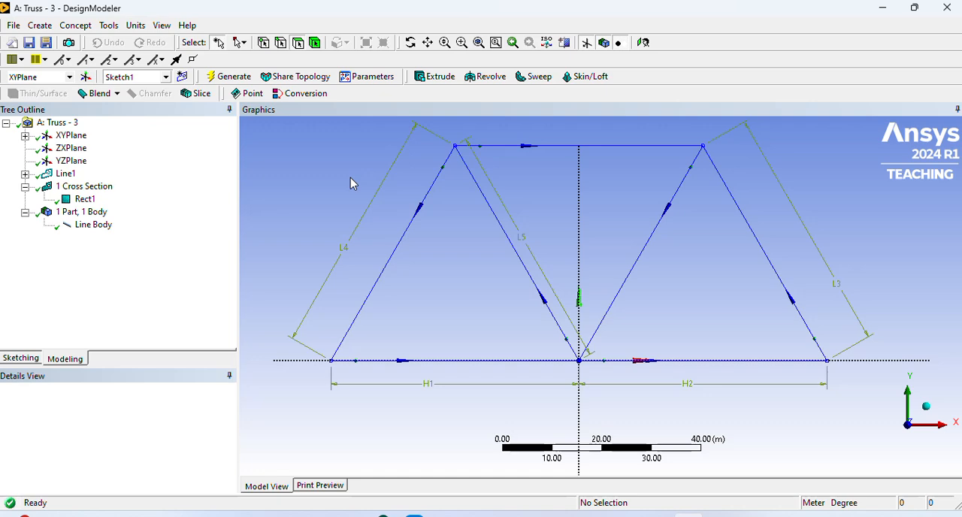
{"action": "scroll", "coordinate": [352, 183], "scroll_direction": "down", "scroll_amount": 3}
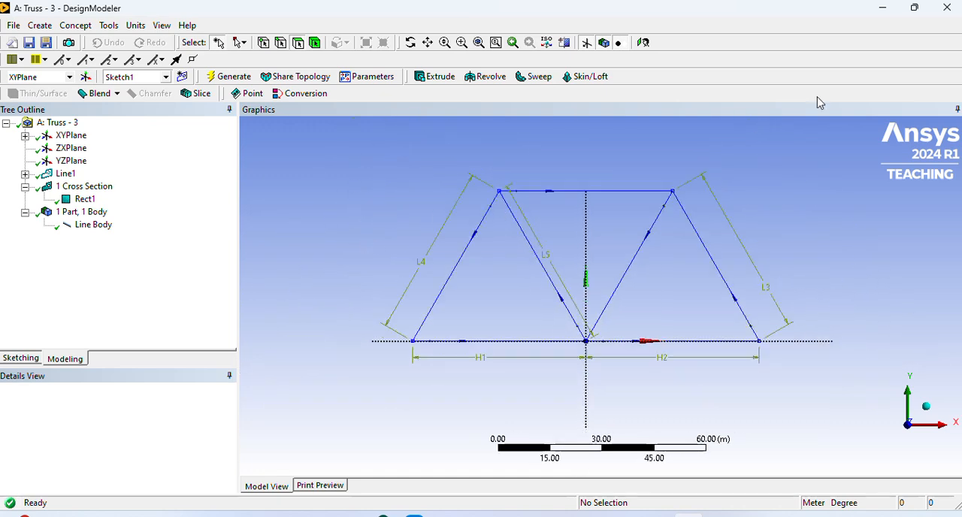
- Switch to Workbench, open the Truss - 3 model in Mechanical, and expand its cross sections in the model tree
{"action": "left_click", "coordinate": [884, 9]}
{"action": "left_click", "coordinate": [595, 516]}
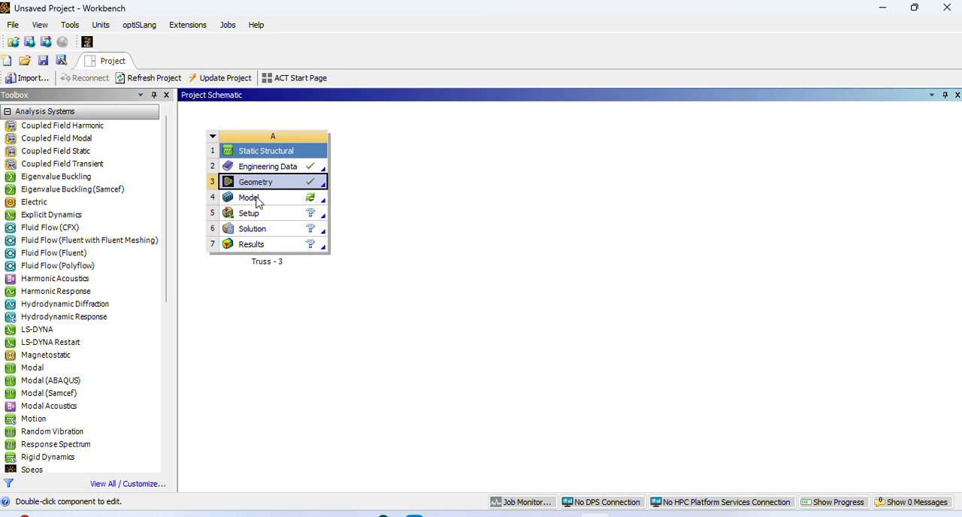
{"action": "double_click", "coordinate": [256, 199]}
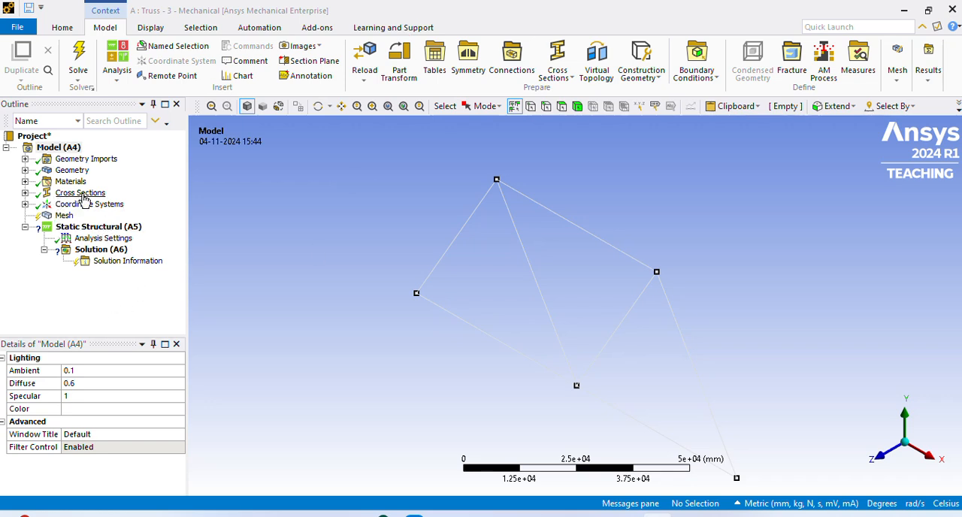
{"action": "left_click", "coordinate": [25, 193]}
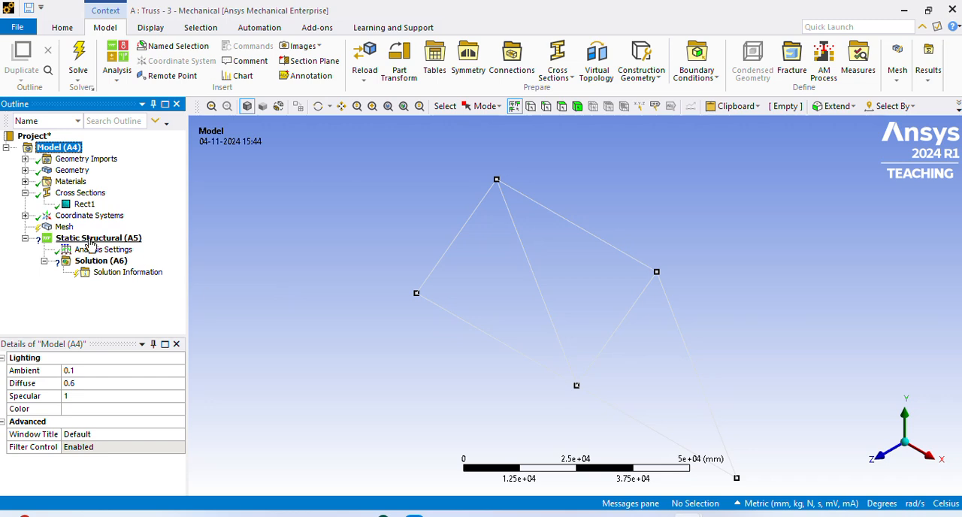
- Generate the truss mesh with the default element size
{"action": "left_click", "coordinate": [66, 227]}
{"action": "right_click", "coordinate": [68, 228]}
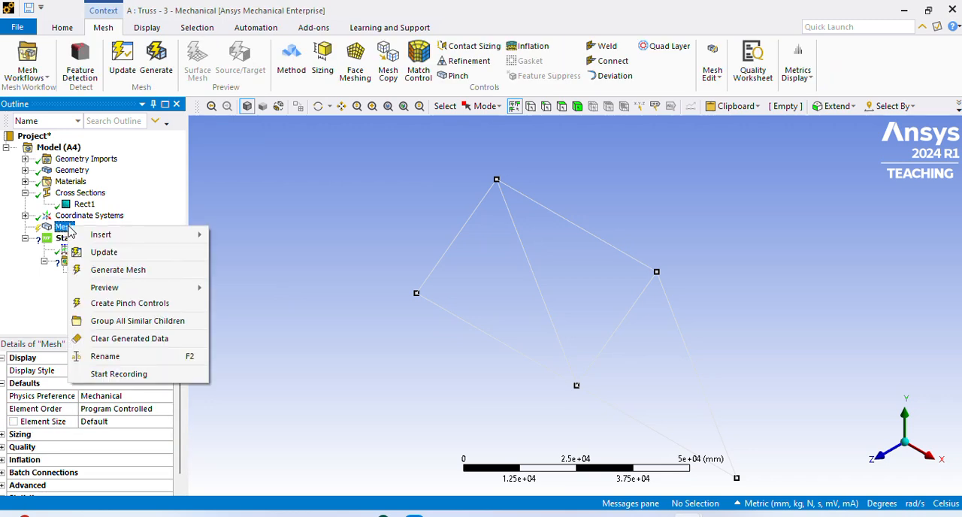
{"action": "left_click", "coordinate": [124, 259]}
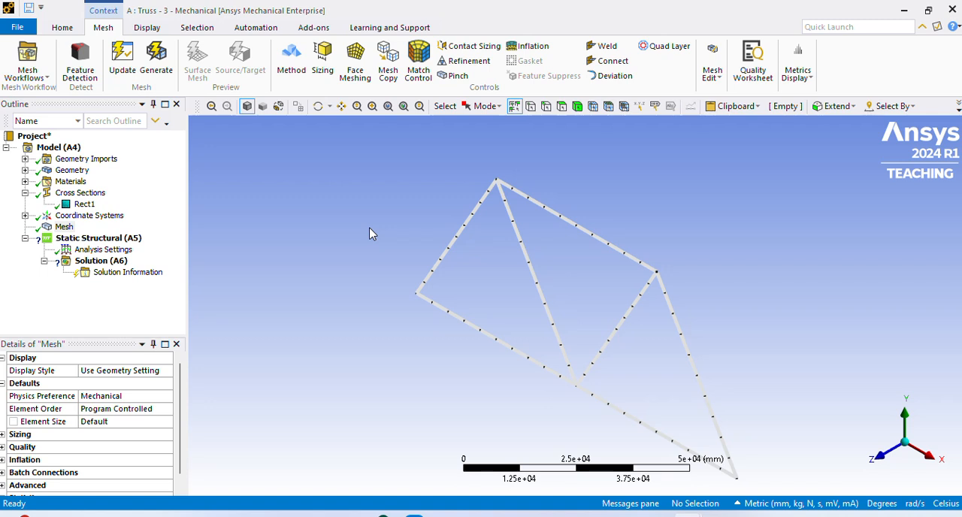
{"action": "scroll", "coordinate": [460, 335], "scroll_direction": "down", "scroll_amount": 3}
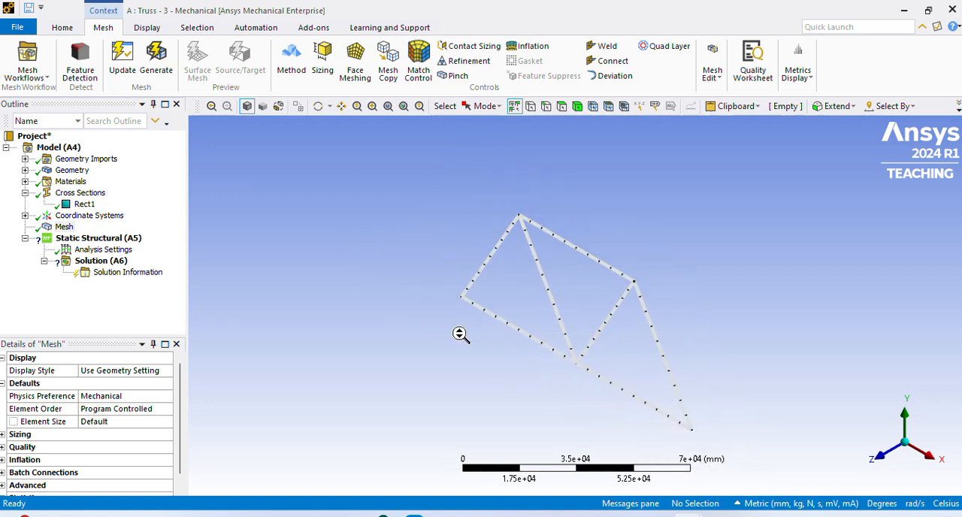
- Add a fixed support to the static structural analysis at the truss's lower-left end vertex
{"action": "left_click", "coordinate": [105, 240]}
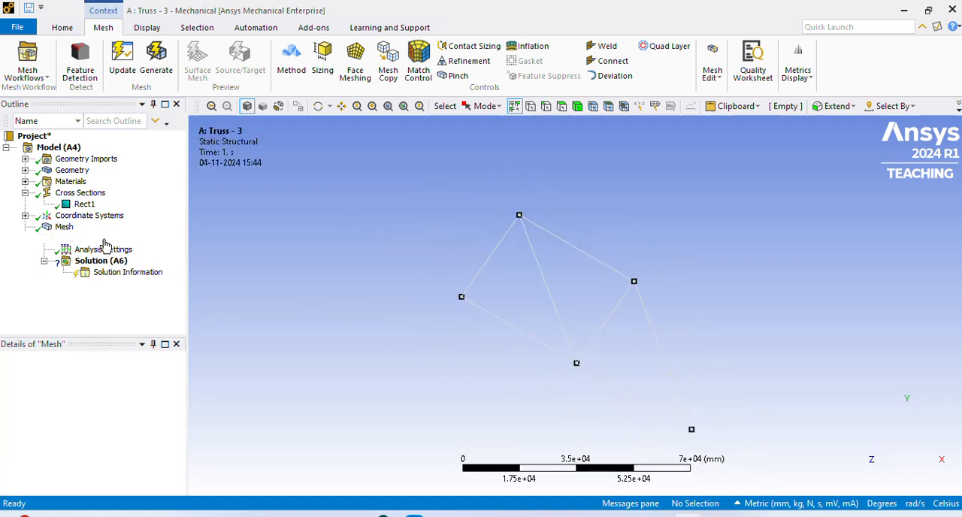
{"action": "right_click", "coordinate": [104, 244]}
{"action": "mouse_move", "coordinate": [135, 248]}
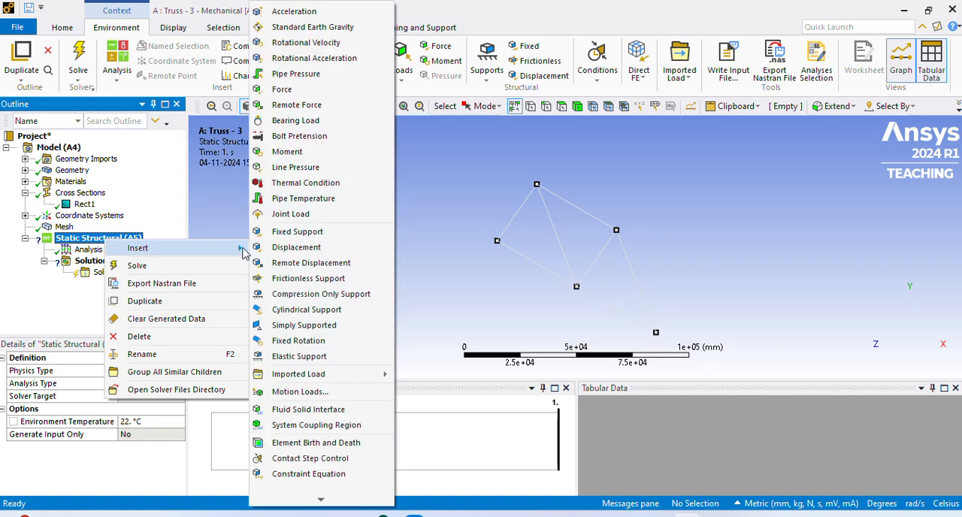
{"action": "left_click", "coordinate": [301, 233]}
{"action": "mouse_move", "coordinate": [500, 300]}
{"action": "middle_mouse_down"}
{"action": "mouse_move", "coordinate": [499, 281]}
{"action": "mouse_move", "coordinate": [529, 266]}
{"action": "mouse_move", "coordinate": [498, 299]}
{"action": "middle_mouse_up"}
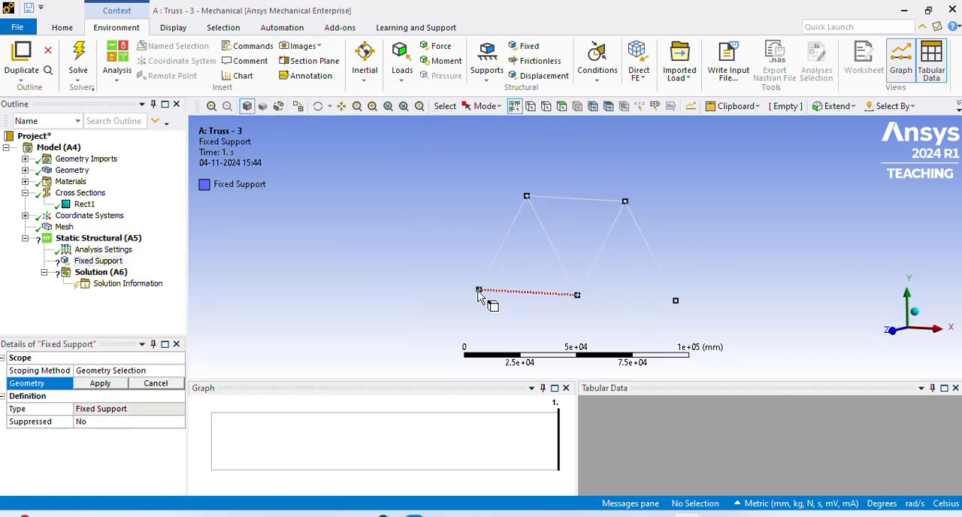
{"action": "left_click", "coordinate": [478, 291]}
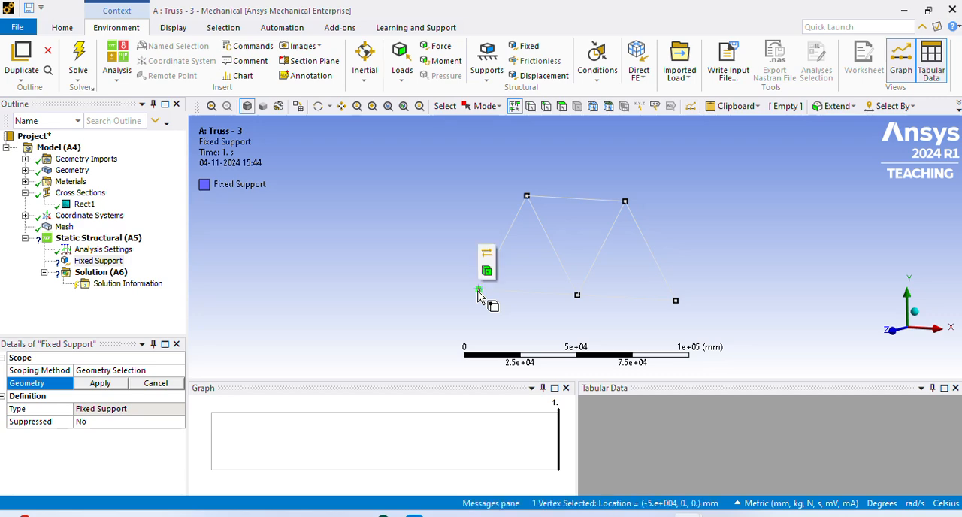
{"action": "left_click", "coordinate": [100, 385]}
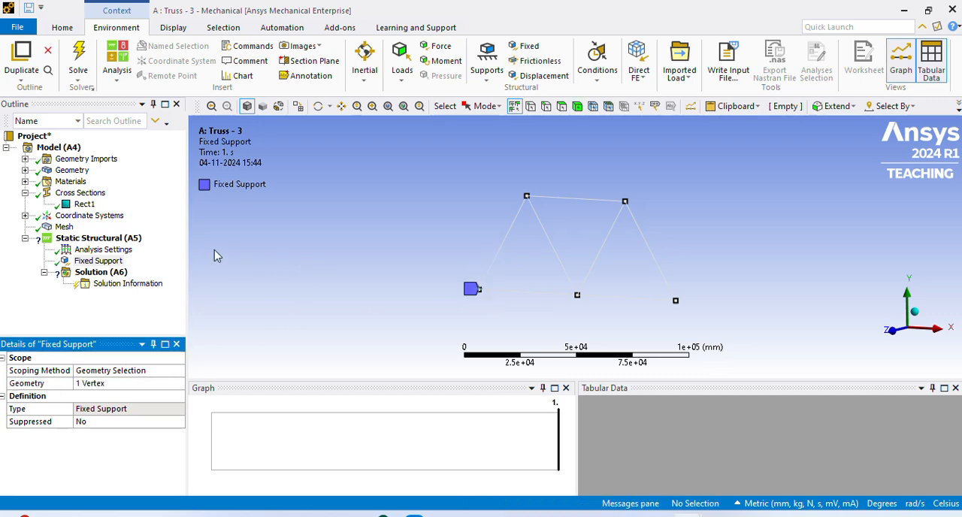
- Add a displacement support at the truss's lower-right end vertex, consulting the Truss - 3 problem slide in PowerPoint
{"action": "left_click", "coordinate": [111, 239]}
{"action": "right_click", "coordinate": [112, 239]}
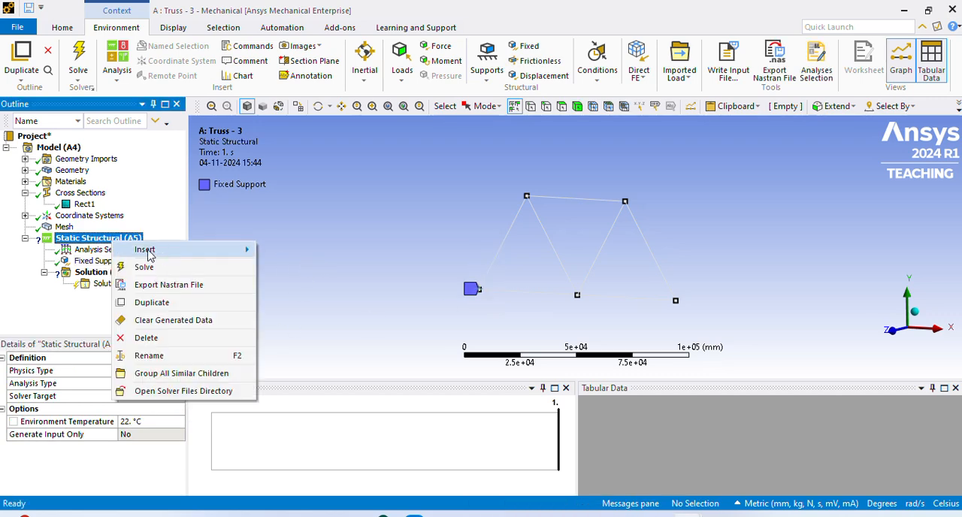
{"action": "mouse_move", "coordinate": [146, 250]}
{"action": "left_click", "coordinate": [323, 187]}
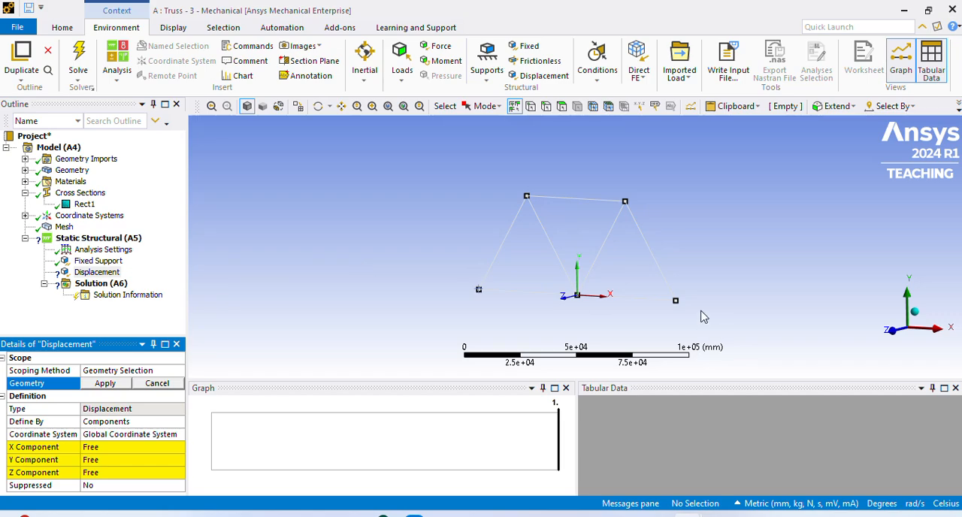
{"action": "mouse_move", "coordinate": [564, 515]}
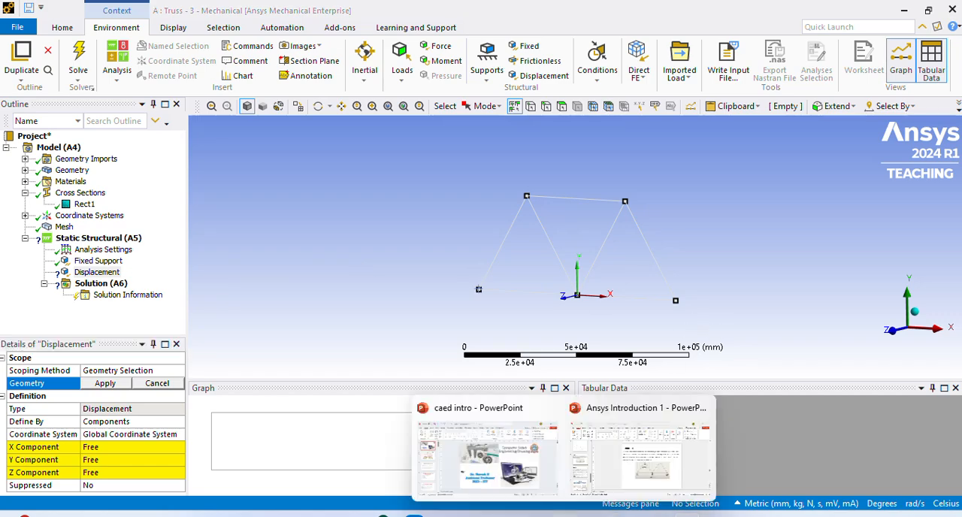
{"action": "left_click", "coordinate": [652, 466]}
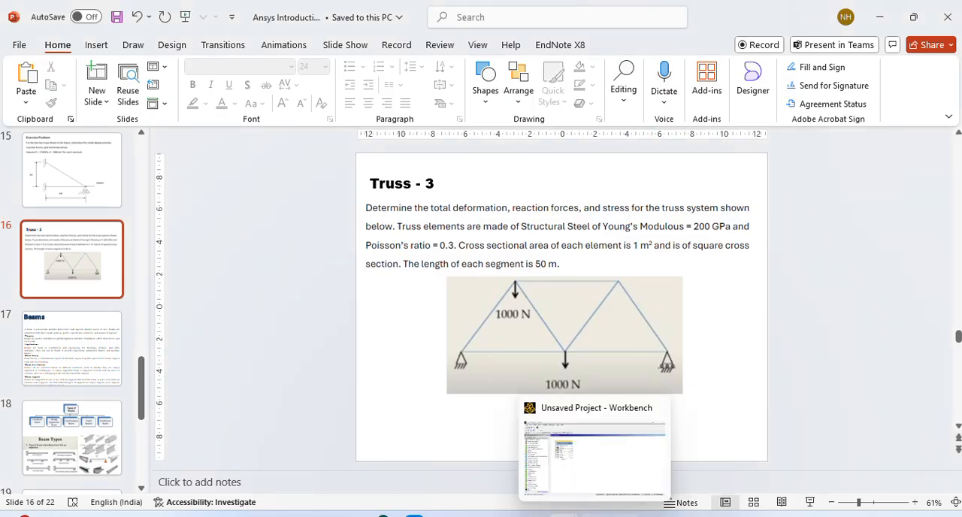
{"action": "mouse_move", "coordinate": [688, 516]}
{"action": "left_click", "coordinate": [770, 462]}
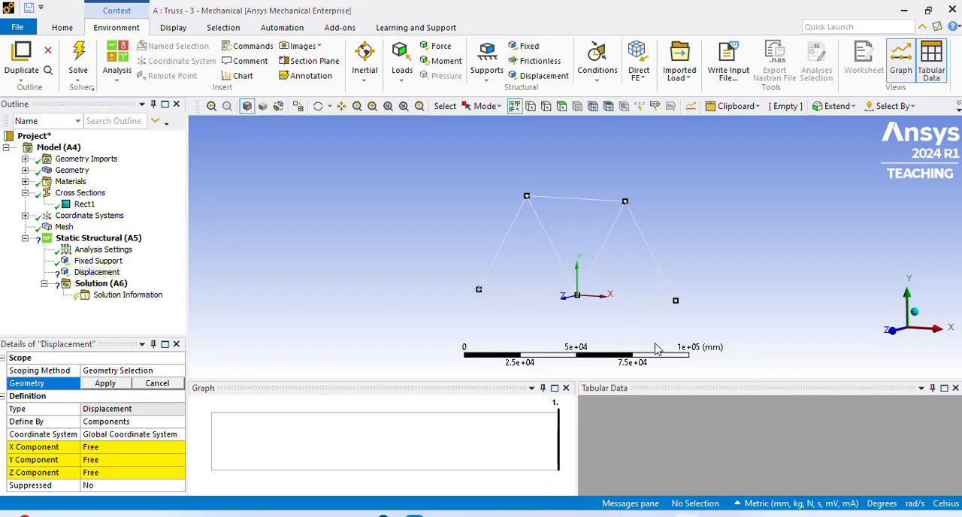
{"action": "left_click", "coordinate": [676, 301]}
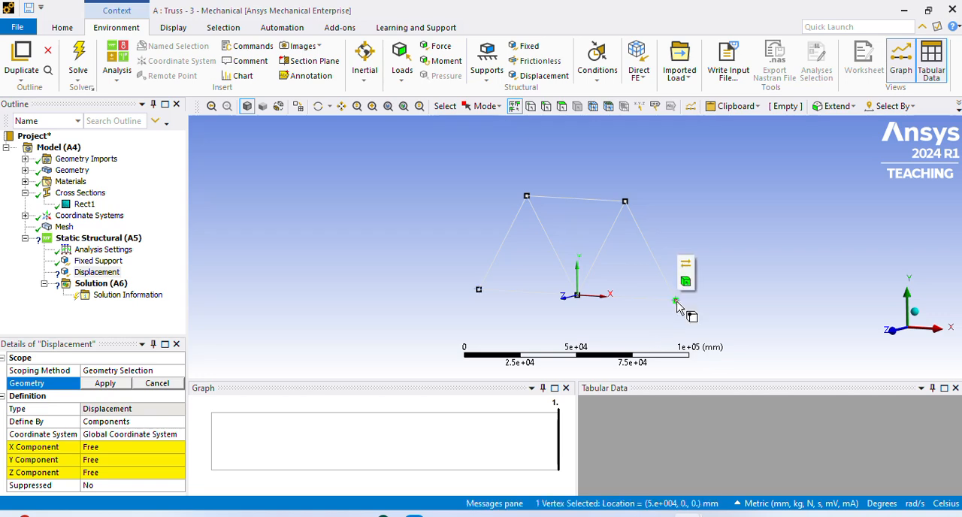
{"action": "left_click", "coordinate": [116, 386]}
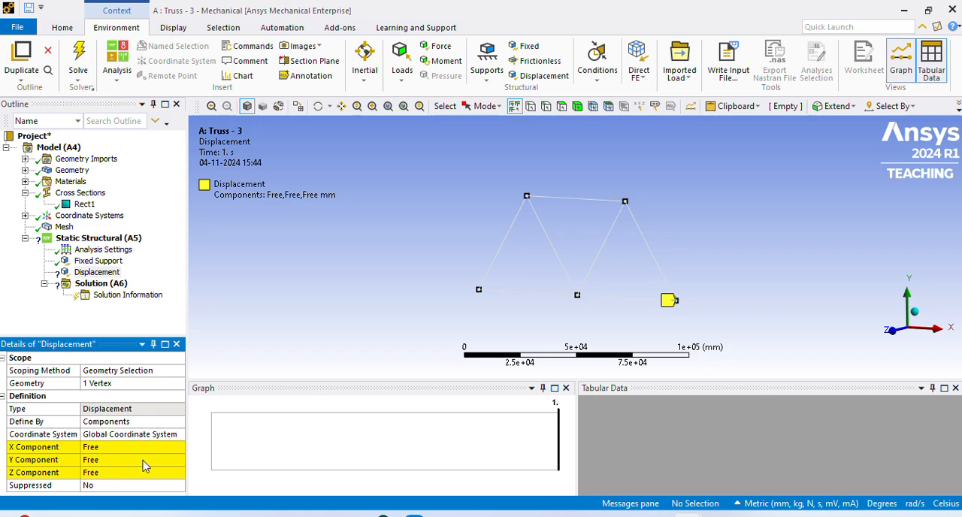
- Set the displacement's Y and Z components to a constant 0 mm, leaving X free
{"action": "left_click", "coordinate": [143, 461]}
{"action": "left_click", "coordinate": [182, 463]}
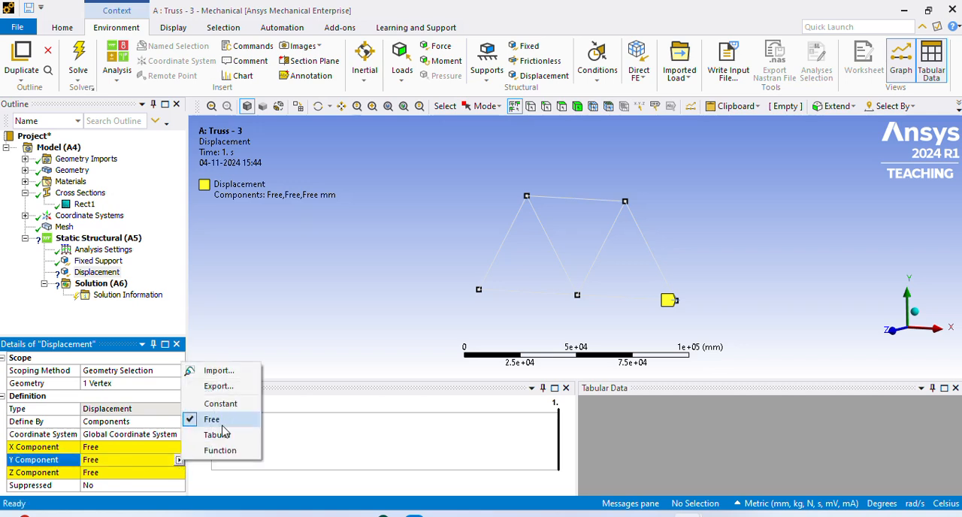
{"action": "left_click", "coordinate": [218, 402]}
{"action": "left_click", "coordinate": [143, 473]}
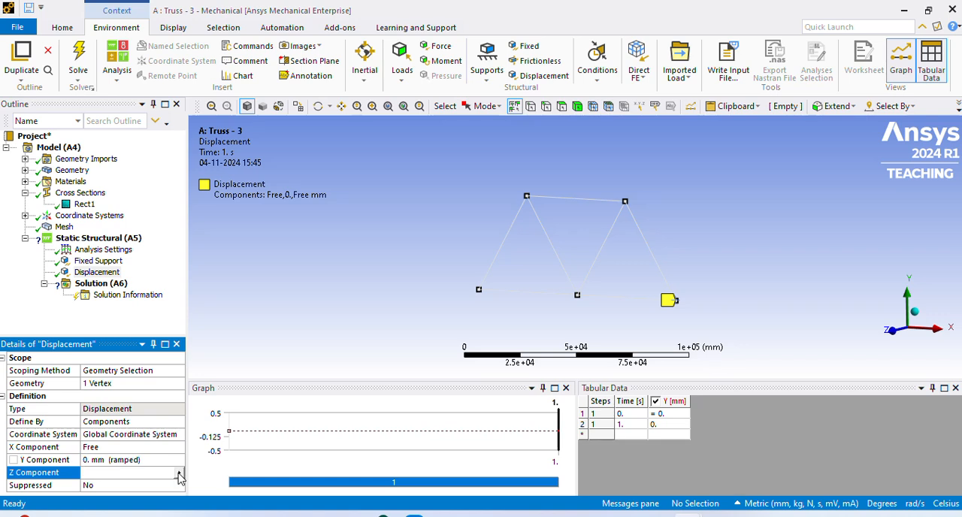
{"action": "left_click", "coordinate": [179, 475]}
{"action": "left_click", "coordinate": [216, 416]}
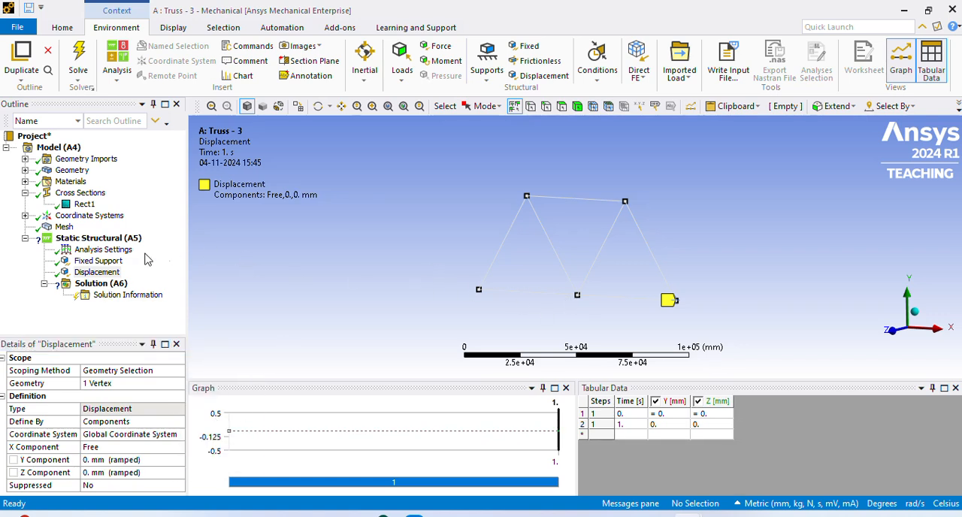
- Add a force scoped to the truss's upper-left vertex and the middle vertex of the bottom chord
{"action": "left_click", "coordinate": [106, 239]}
{"action": "right_click", "coordinate": [107, 242]}
{"action": "mouse_move", "coordinate": [149, 256]}
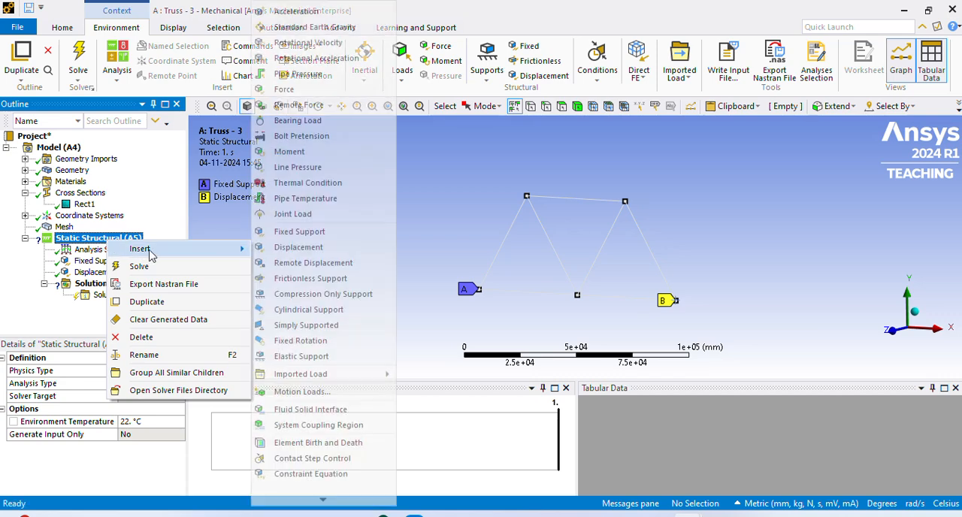
{"action": "left_click", "coordinate": [301, 87]}
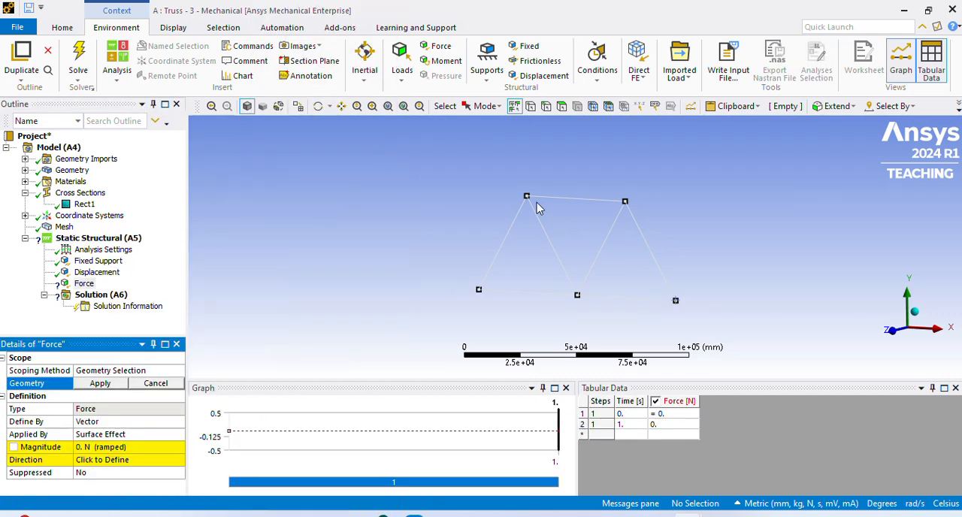
{"action": "middle_click_drag", "start_coordinate": [442, 239], "coordinate": [444, 223]}
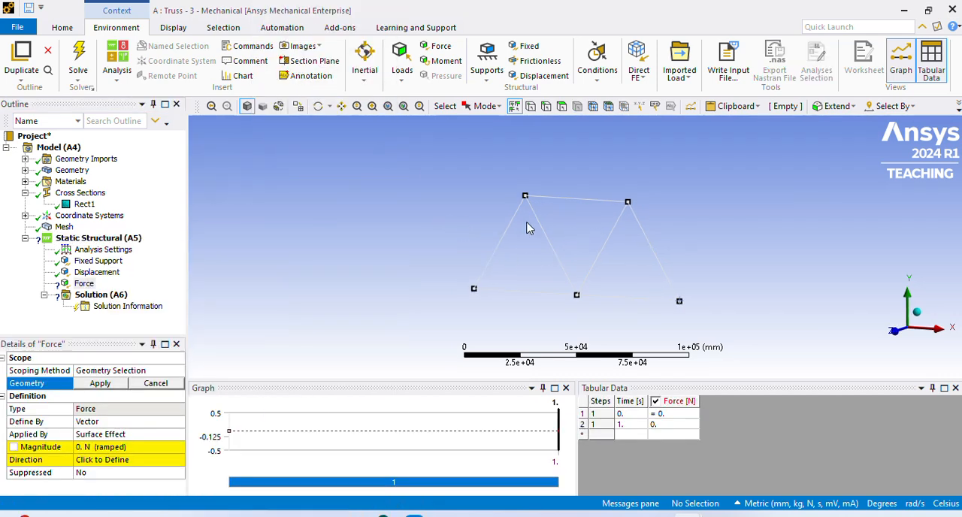
{"action": "left_click", "coordinate": [526, 197]}
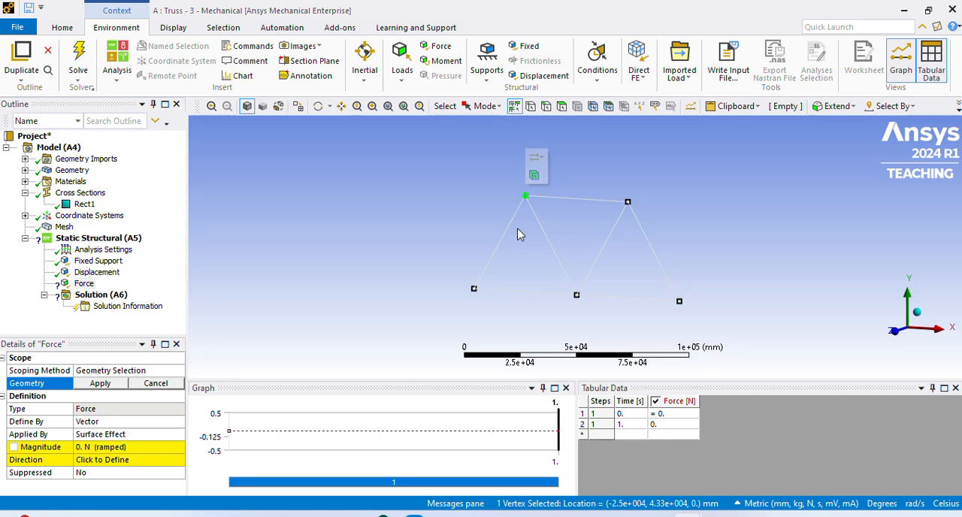
{"action": "left_click", "coordinate": [577, 297], "text": "ctrl"}
{"action": "left_click", "coordinate": [100, 384]}
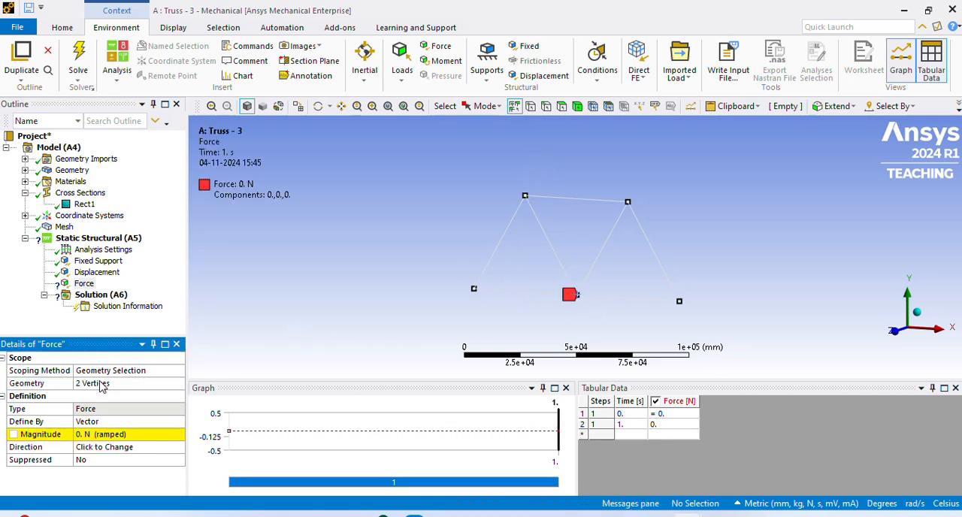
- Define the force by components and set its Y component to -1000 N
{"action": "left_click", "coordinate": [112, 421]}
{"action": "left_click", "coordinate": [179, 423]}
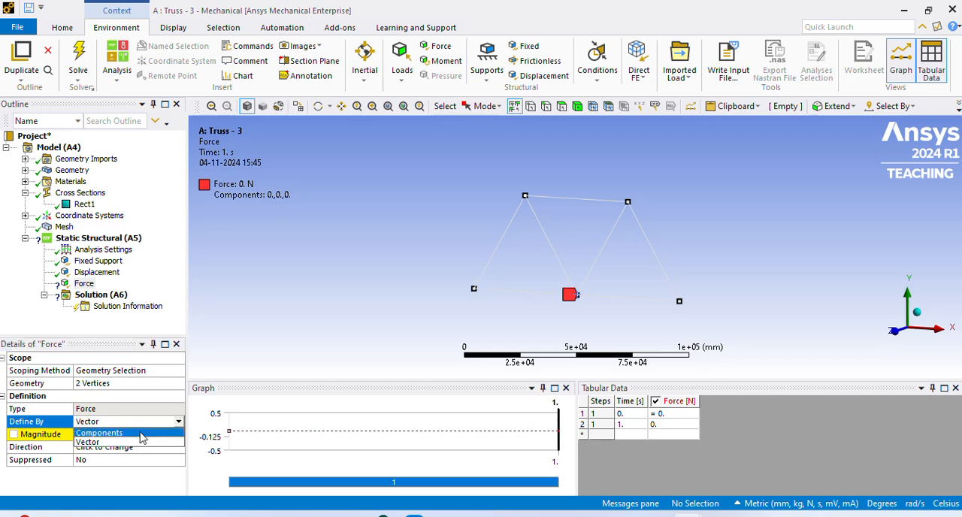
{"action": "left_click", "coordinate": [135, 436]}
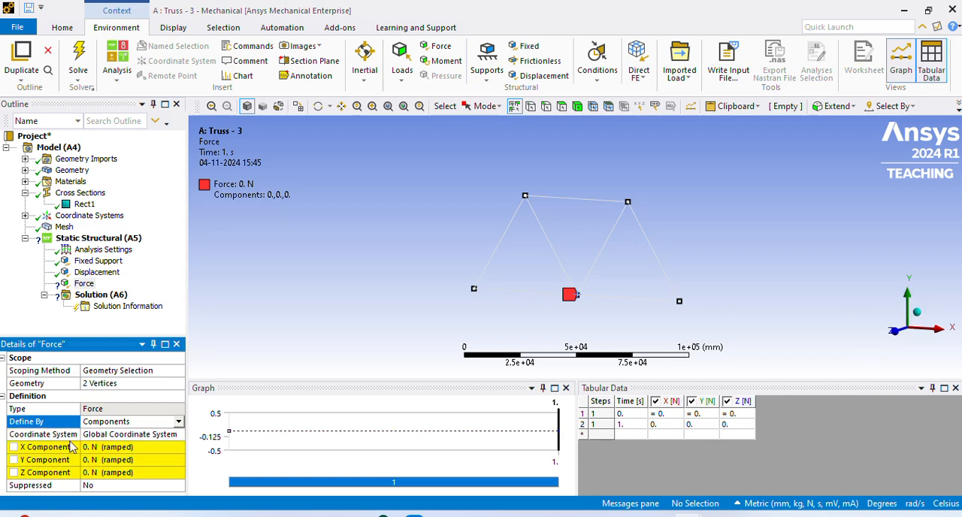
{"action": "left_click", "coordinate": [96, 460]}
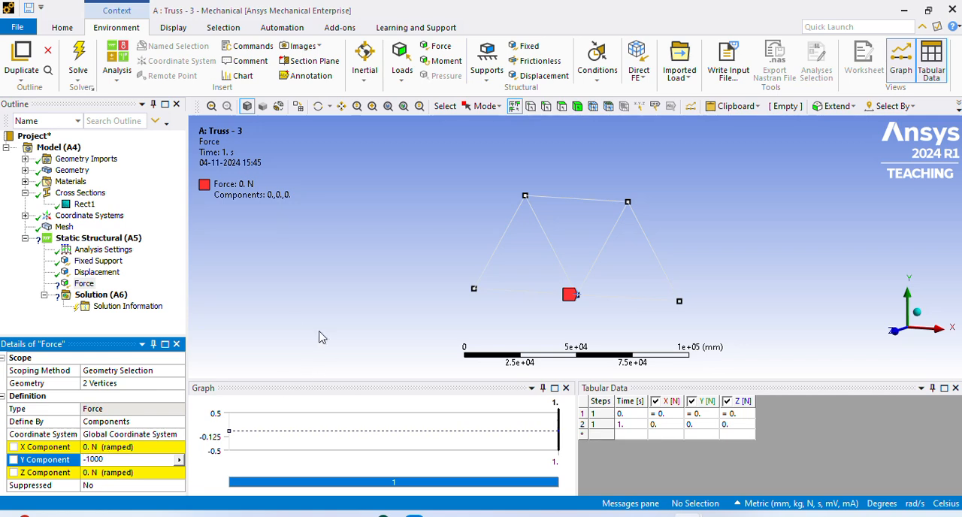
{"action": "key", "text": "Return"}
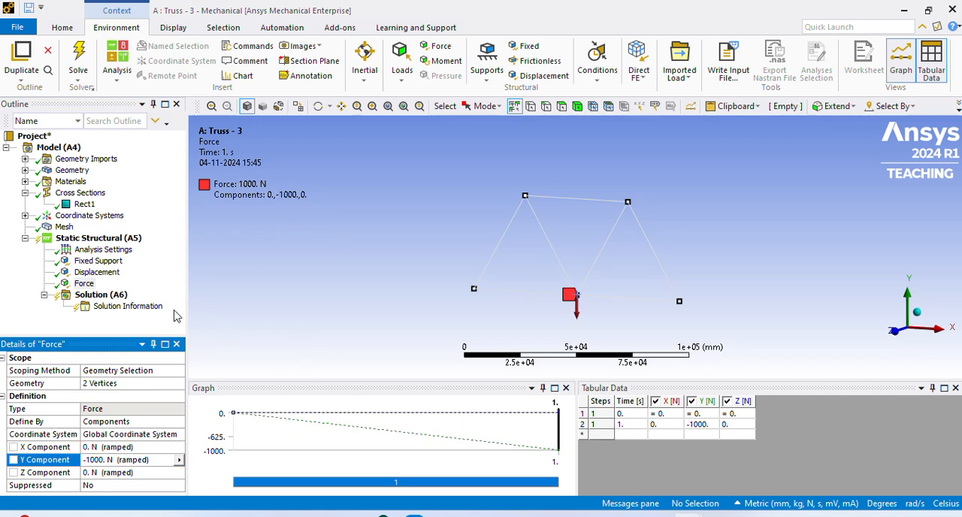
{"action": "left_click", "coordinate": [84, 285]}
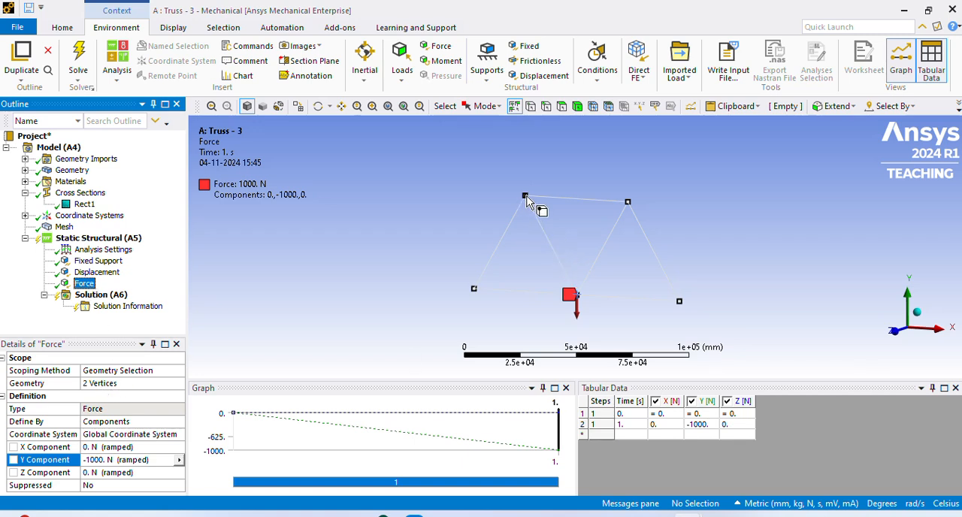
{"action": "left_click", "coordinate": [302, 277]}
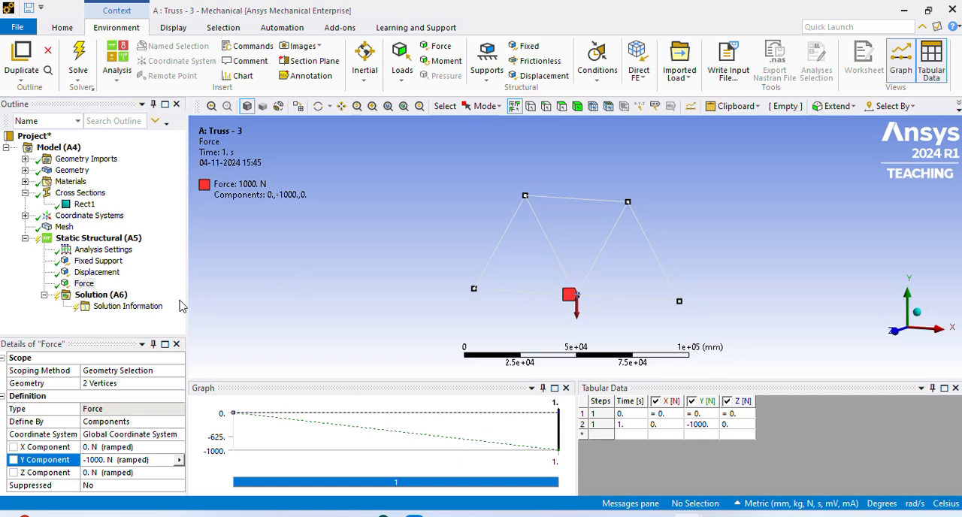
- Add Total Deformation and Directional Deformation results to the solution
{"action": "left_click", "coordinate": [112, 296]}
{"action": "right_click", "coordinate": [103, 294]}
{"action": "mouse_move", "coordinate": [155, 301]}
{"action": "mouse_move", "coordinate": [301, 275]}
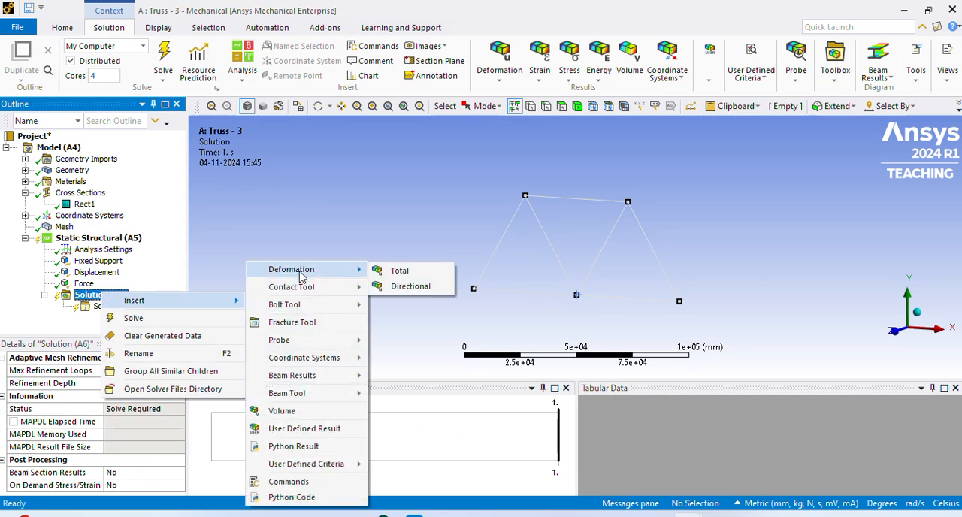
{"action": "left_click", "coordinate": [404, 272]}
{"action": "left_click", "coordinate": [106, 295]}
{"action": "right_click", "coordinate": [110, 296]}
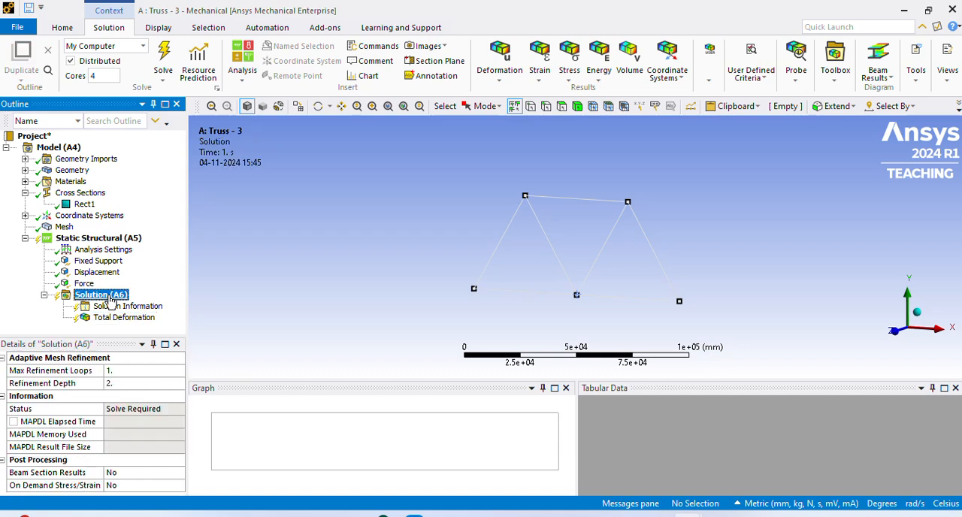
{"action": "mouse_move", "coordinate": [165, 309]}
{"action": "mouse_move", "coordinate": [353, 270]}
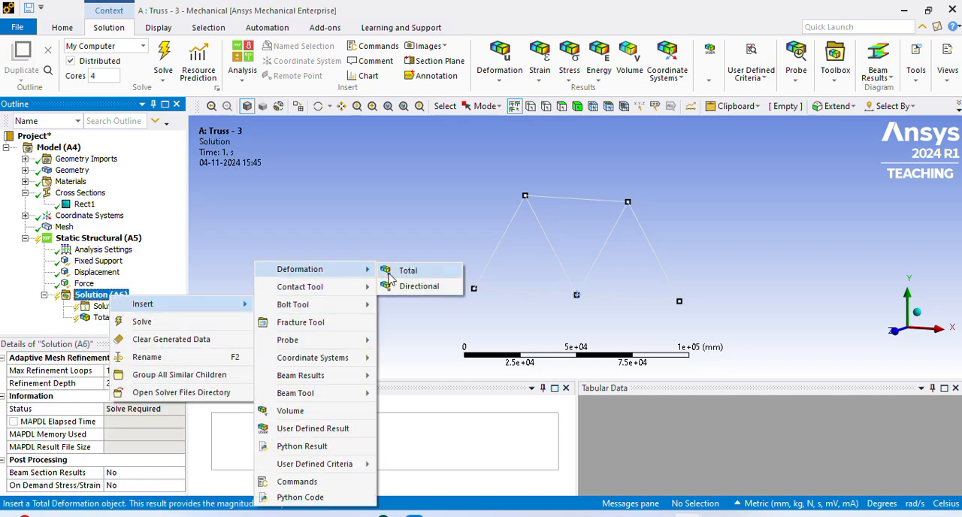
{"action": "left_click", "coordinate": [423, 286]}
- Add a Force Reaction probe to the solution with Fixed Support as its boundary condition
{"action": "left_click", "coordinate": [101, 295]}
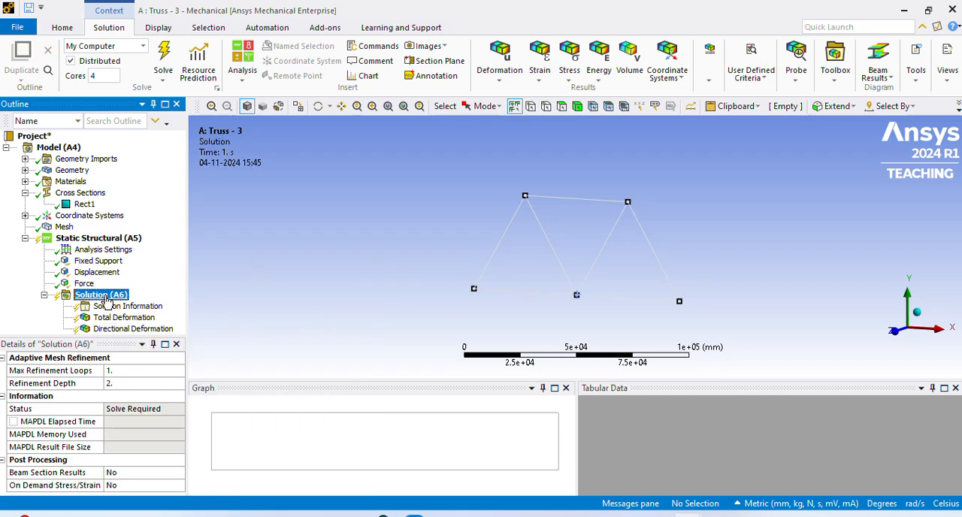
{"action": "right_click", "coordinate": [104, 296]}
{"action": "mouse_move", "coordinate": [167, 310]}
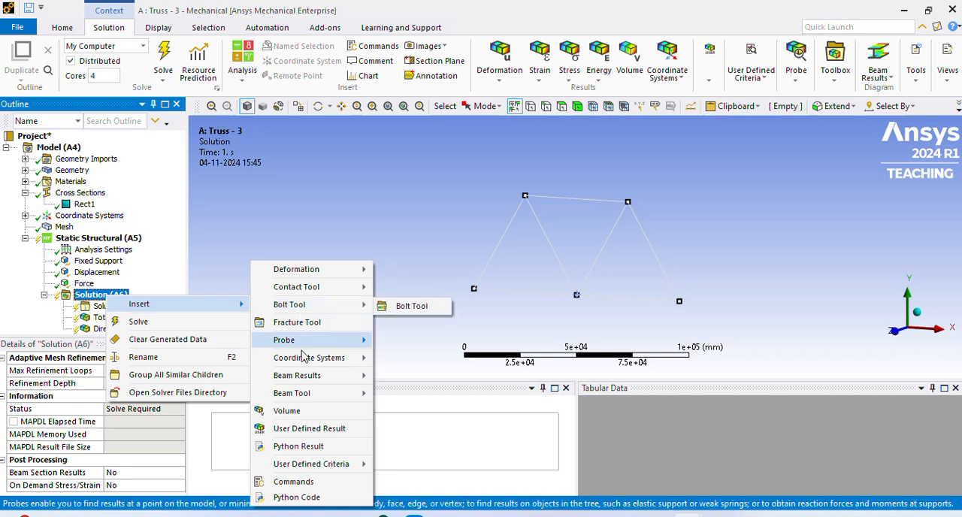
{"action": "mouse_move", "coordinate": [322, 395]}
{"action": "mouse_move", "coordinate": [322, 339]}
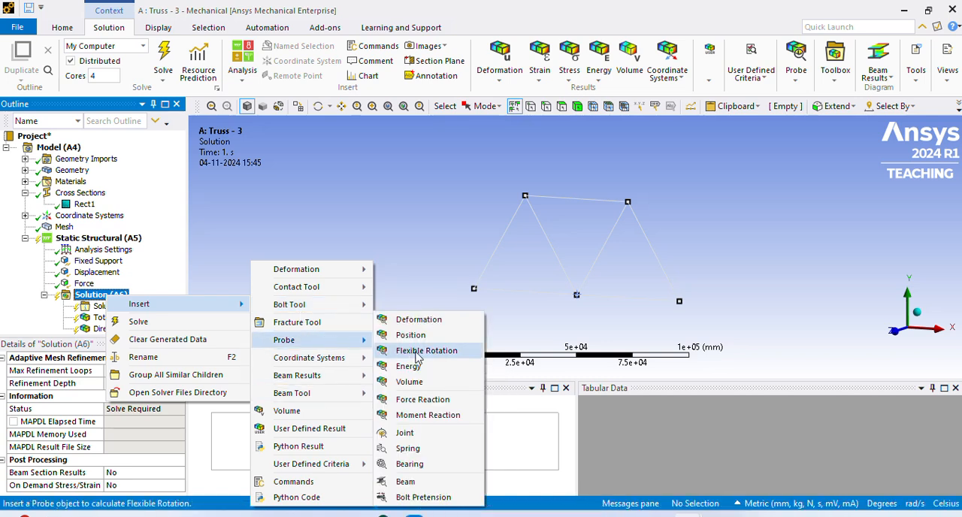
{"action": "left_click", "coordinate": [423, 399]}
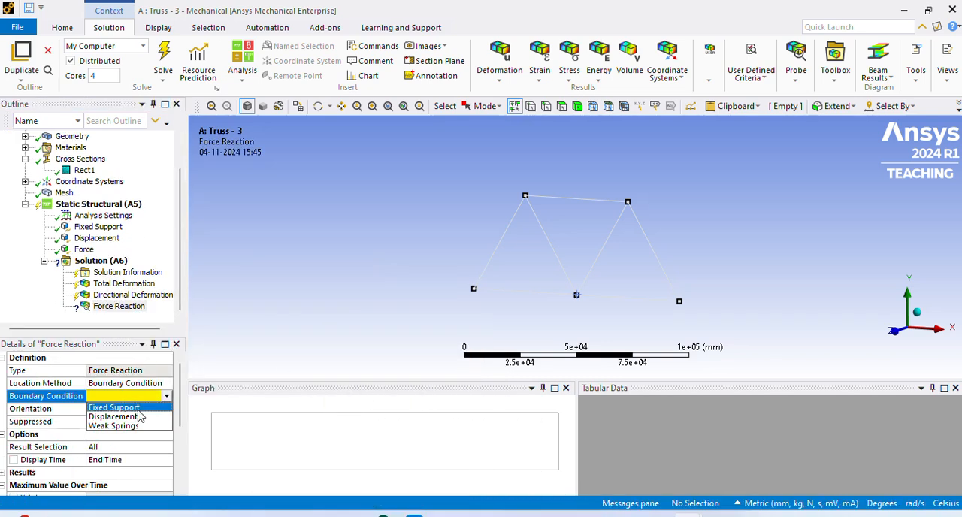
{"action": "left_click", "coordinate": [124, 418]}
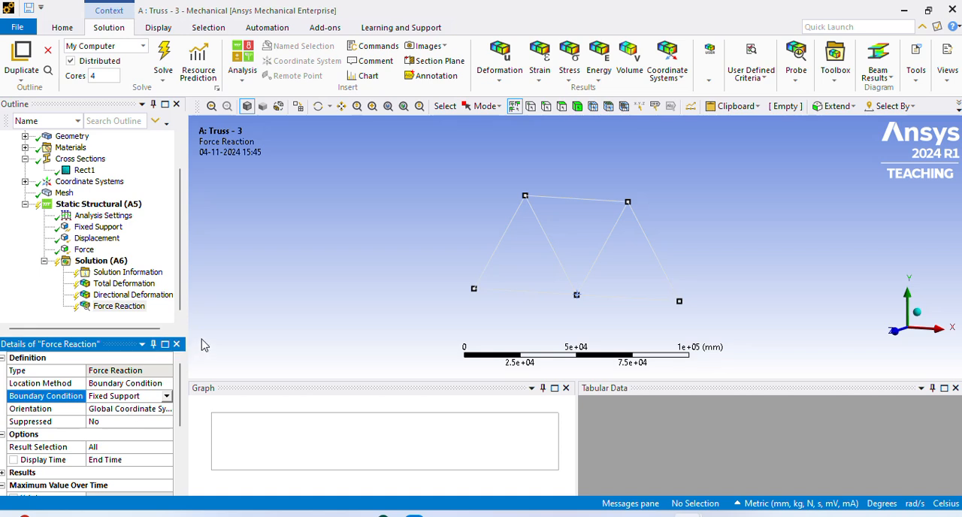
- Add a Beam Tool to the solution for all line bodies
{"action": "left_click", "coordinate": [105, 261]}
{"action": "right_click", "coordinate": [111, 265]}
{"action": "mouse_move", "coordinate": [191, 272]}
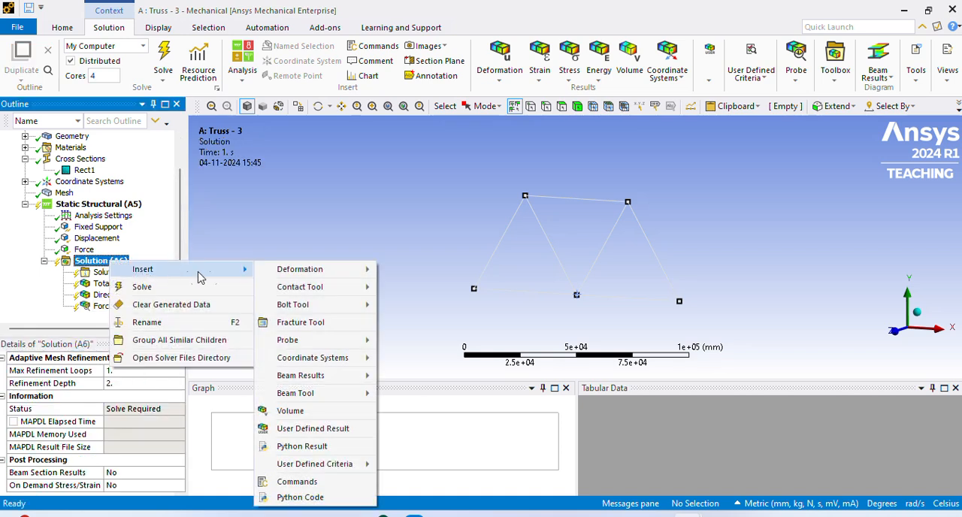
{"action": "mouse_move", "coordinate": [325, 399]}
{"action": "left_click", "coordinate": [416, 395]}
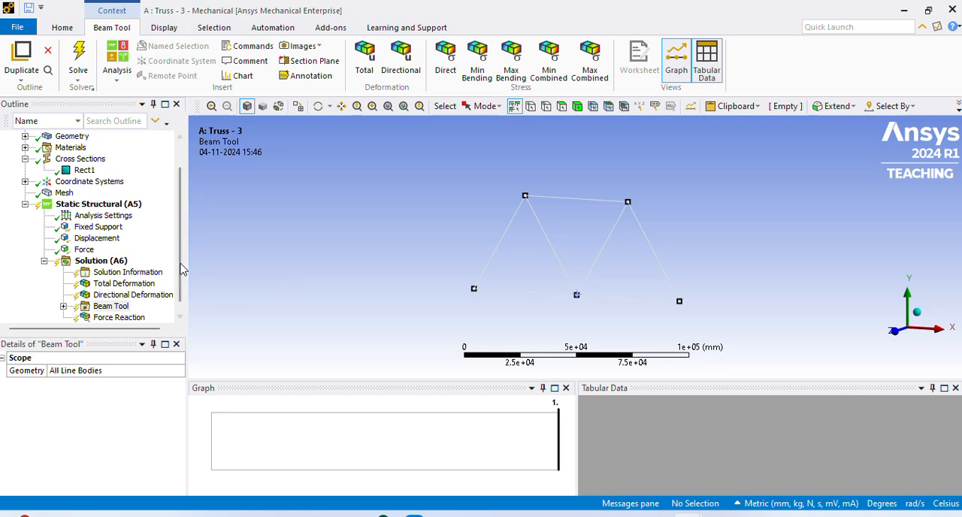
- Solve the static structural analysis from the Solution object
{"action": "scroll", "coordinate": [183, 294], "scroll_direction": "down", "scroll_amount": 1}
{"action": "right_click", "coordinate": [113, 253]}
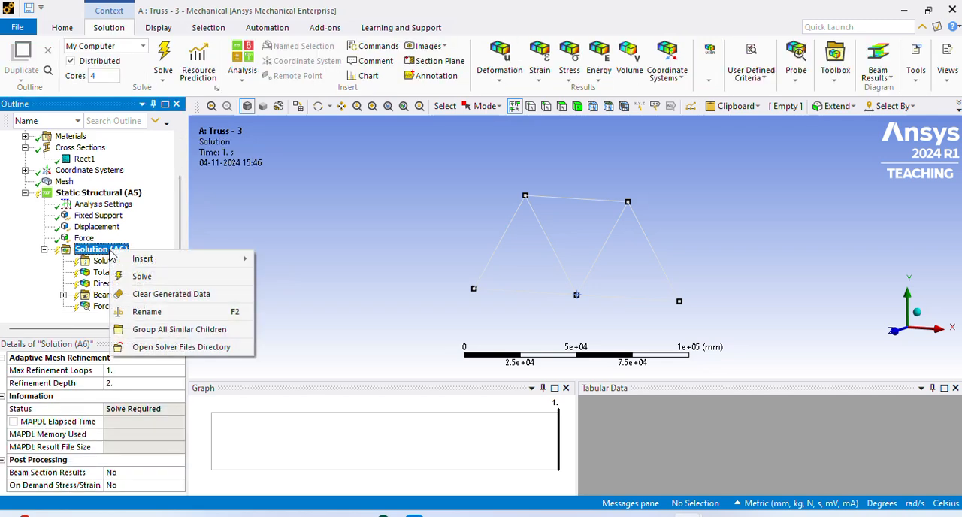
{"action": "left_click", "coordinate": [155, 279]}
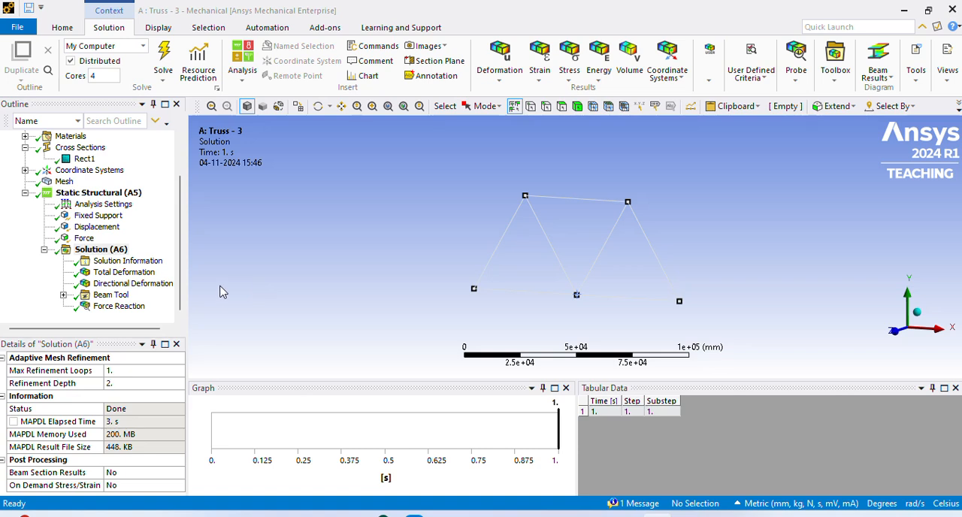
- Display the Total Deformation result and switch the unit system to Metric (m, kg, N, s, V, A)
{"action": "left_click", "coordinate": [141, 278]}
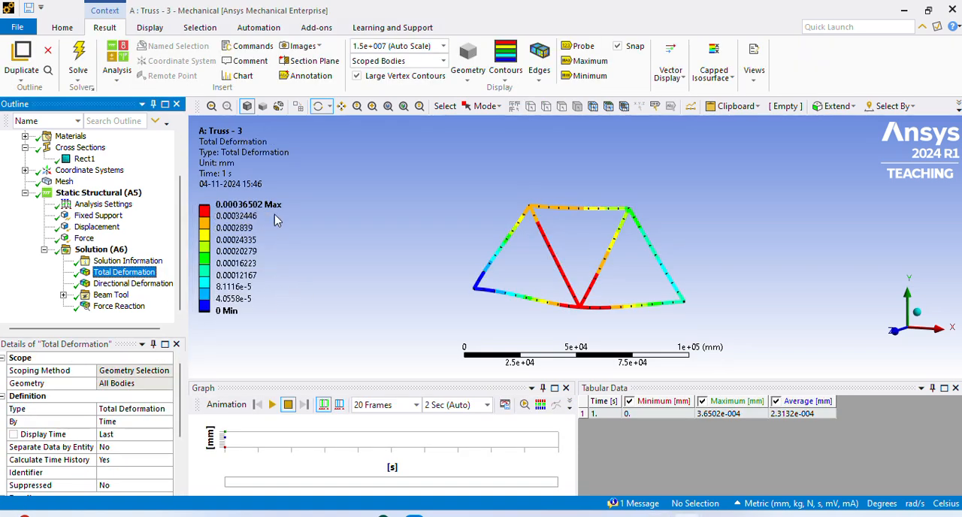
{"action": "left_click", "coordinate": [743, 505]}
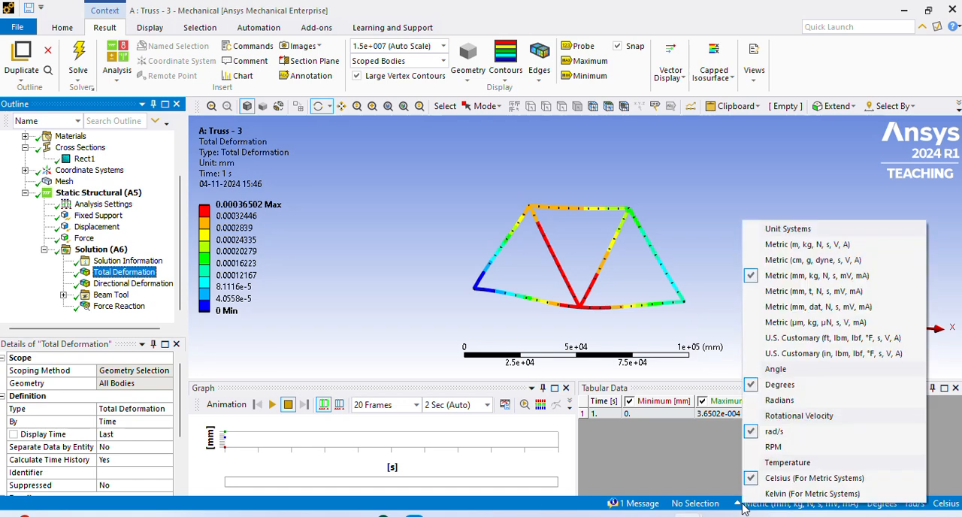
{"action": "left_click", "coordinate": [789, 250]}
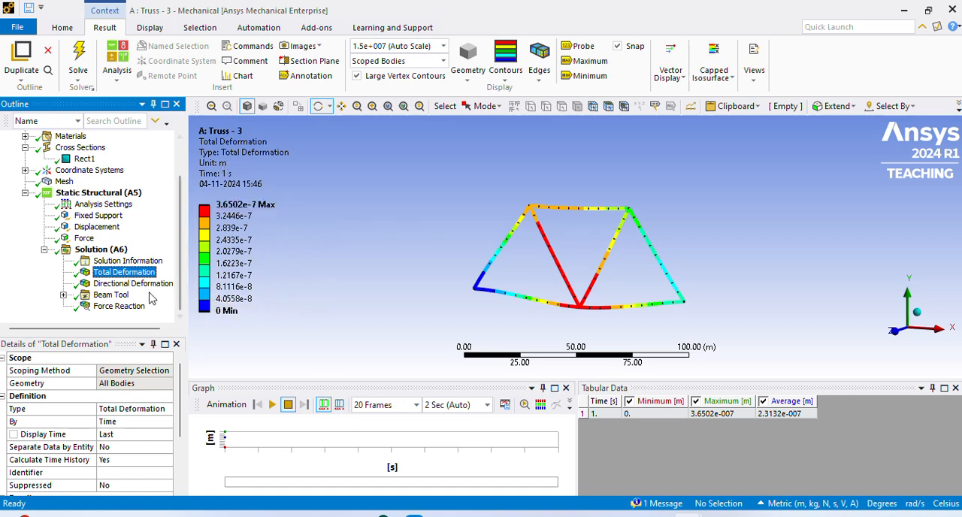
- Display the Directional Deformation result and set the unit system to Metric (mm, kg, N, s, mV, mA)
{"action": "left_click", "coordinate": [133, 284]}
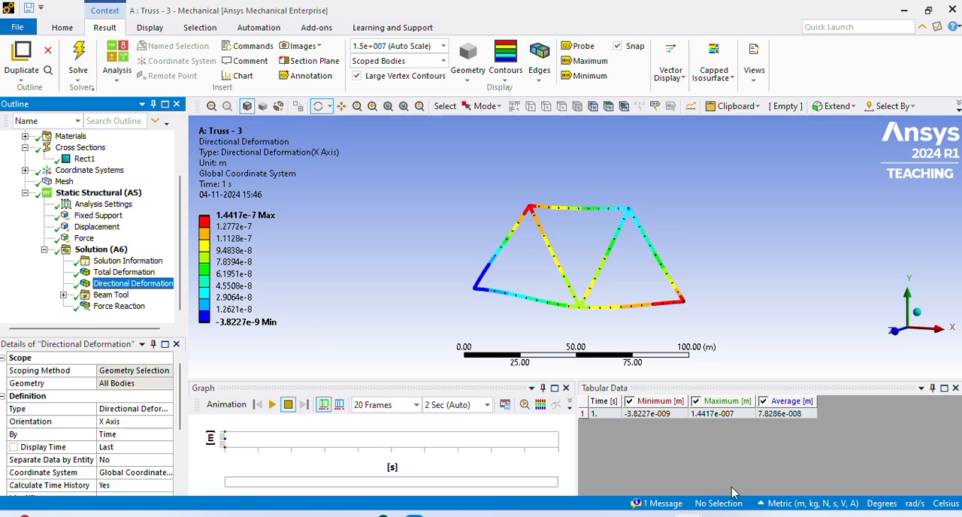
{"action": "left_click", "coordinate": [767, 507]}
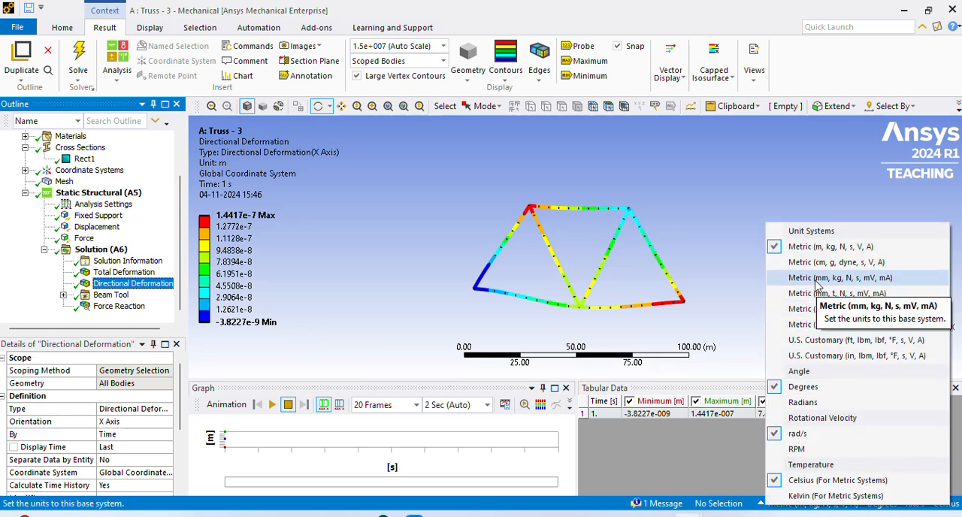
{"action": "left_click", "coordinate": [819, 250]}
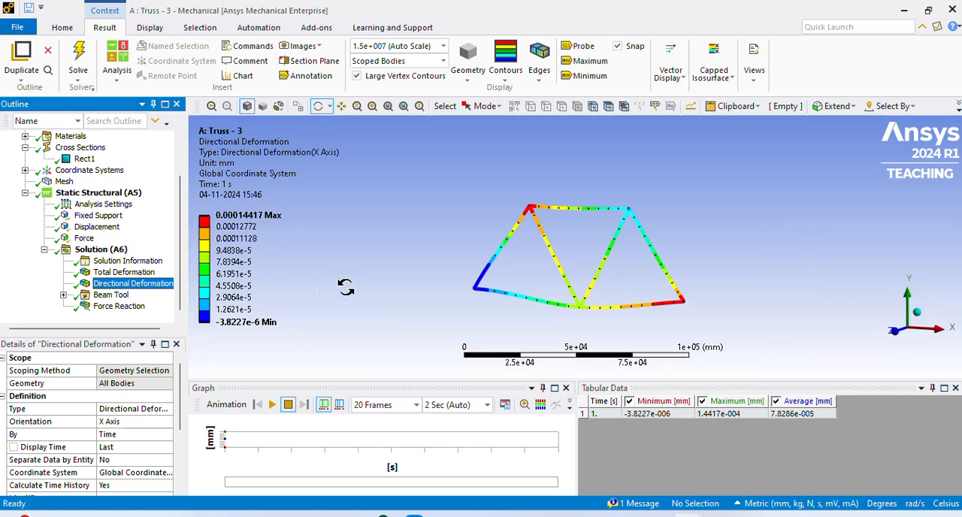
- Examine the Force Reaction result at the fixed support, followed by the Beam Tool's Direct Stress contour
{"action": "left_click", "coordinate": [112, 308]}
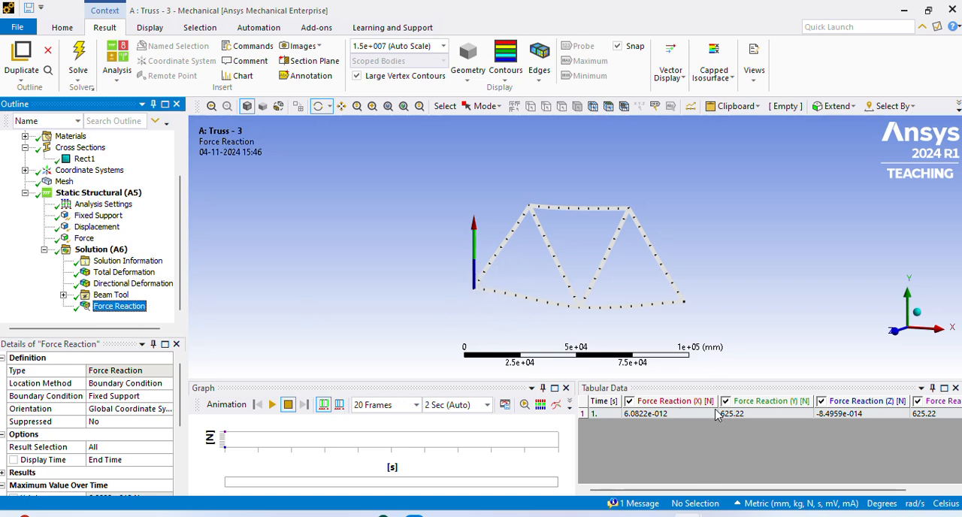
{"action": "left_click", "coordinate": [129, 307]}
{"action": "left_click", "coordinate": [64, 295]}
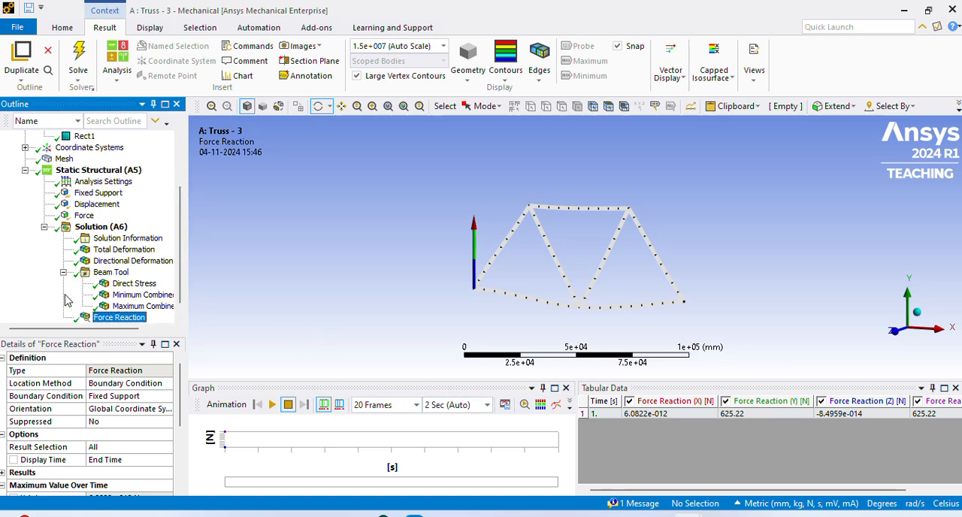
{"action": "left_click", "coordinate": [136, 284]}
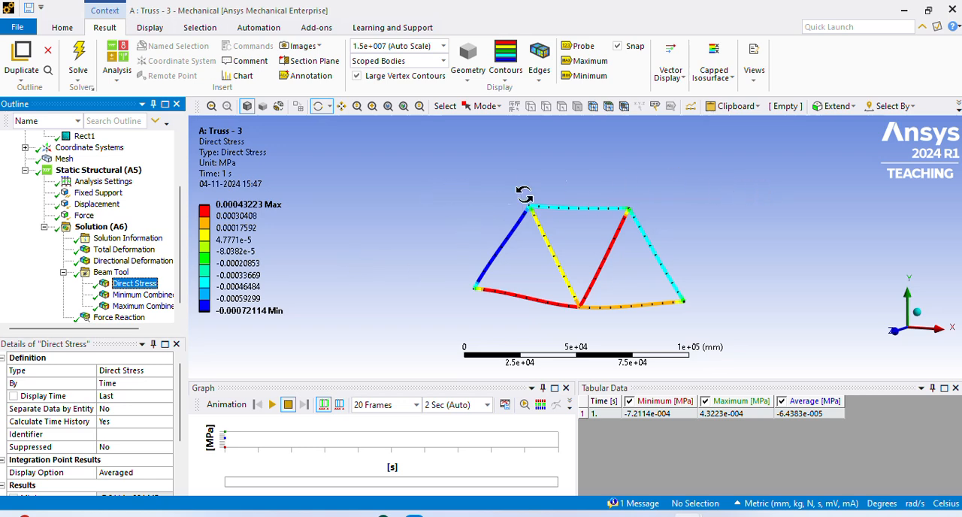
- Try to generate a report preview of the project
{"action": "scroll", "coordinate": [398, 31], "scroll_direction": "up", "scroll_amount": 1}
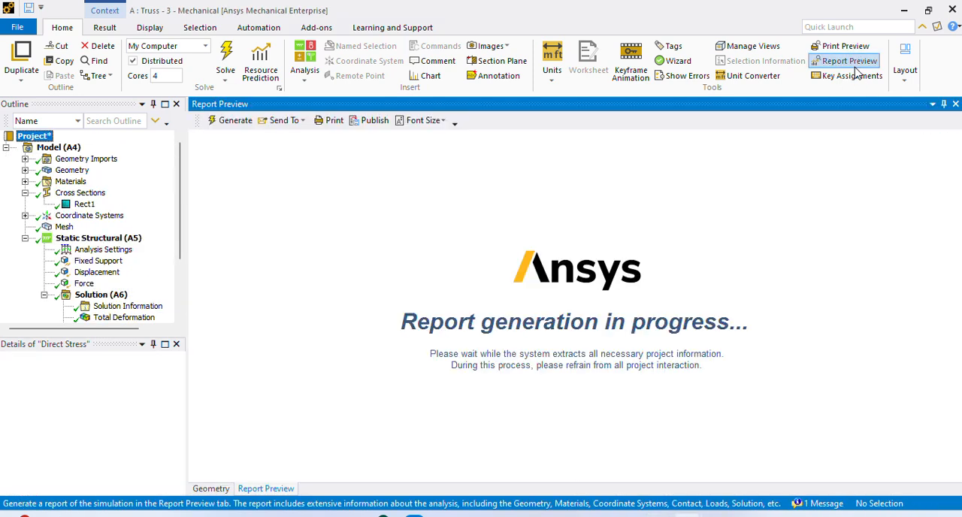
{"action": "scroll", "coordinate": [534, 297], "scroll_direction": "down", "scroll_amount": 15}
{"action": "scroll", "coordinate": [534, 297], "scroll_direction": "down", "scroll_amount": 5}
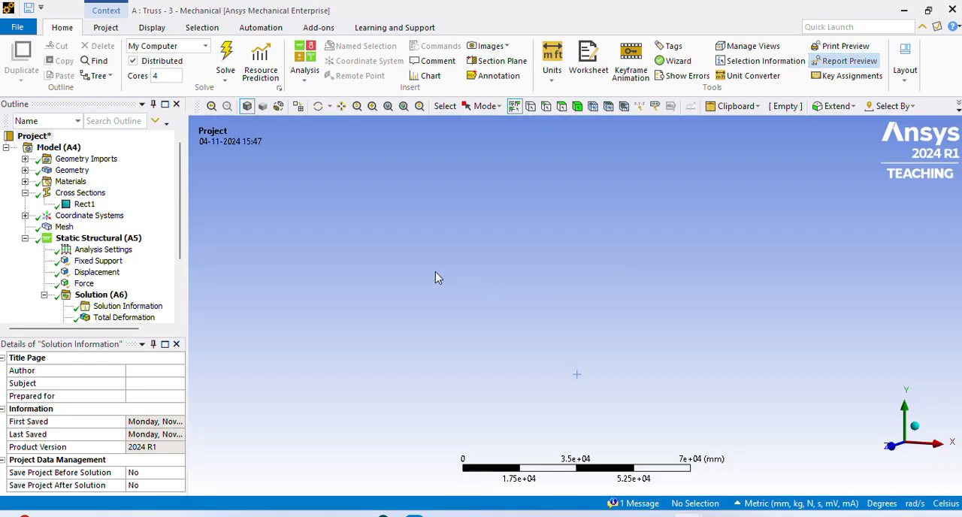
- Display the Total Deformation result and play its animation
{"action": "scroll", "coordinate": [124, 300], "scroll_direction": "down", "scroll_amount": 1}
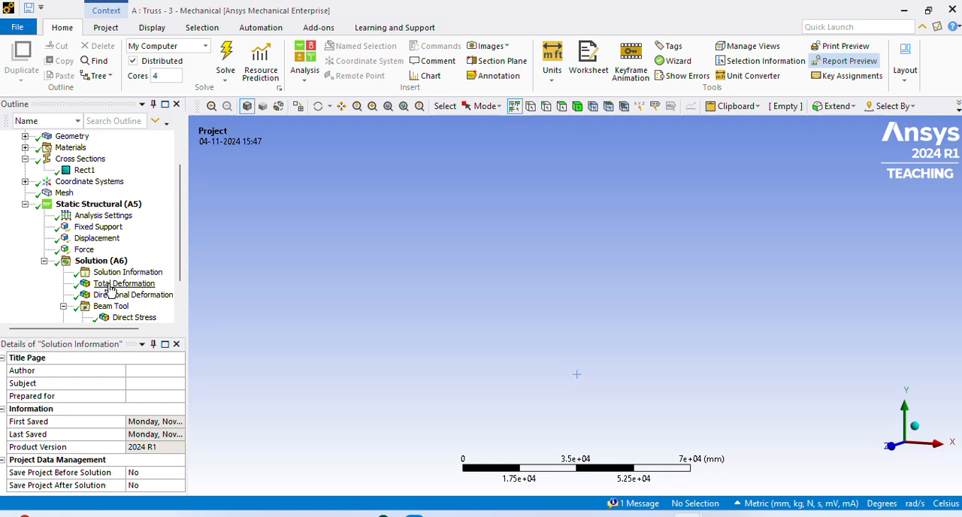
{"action": "left_click", "coordinate": [121, 284]}
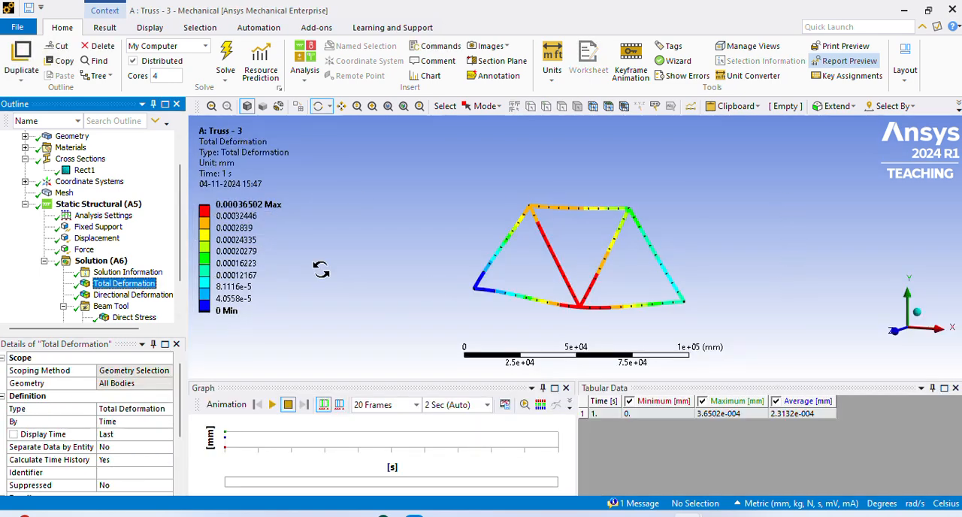
{"action": "left_click", "coordinate": [273, 405]}
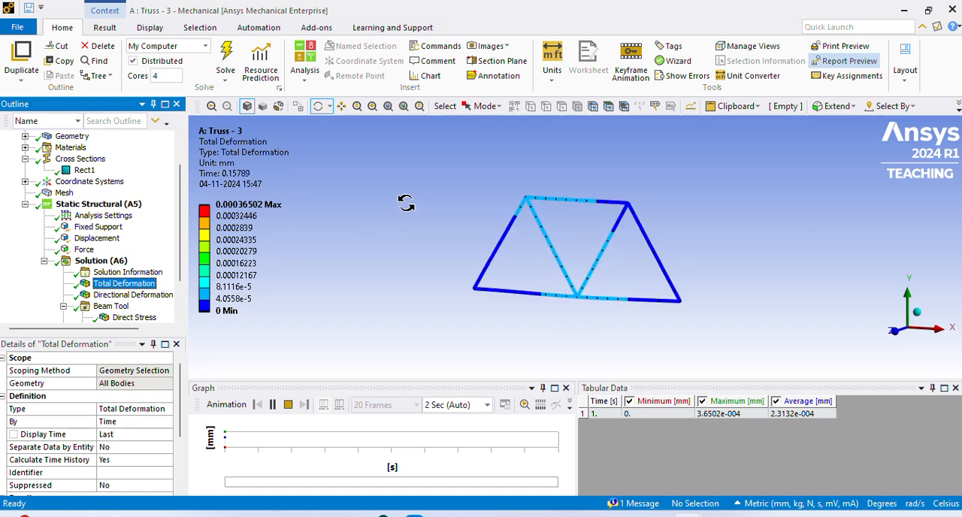
- Export the Total Deformation view of the current graphics display to the Desktop as a PNG image named "truss - 3"
{"action": "left_click", "coordinate": [148, 28]}
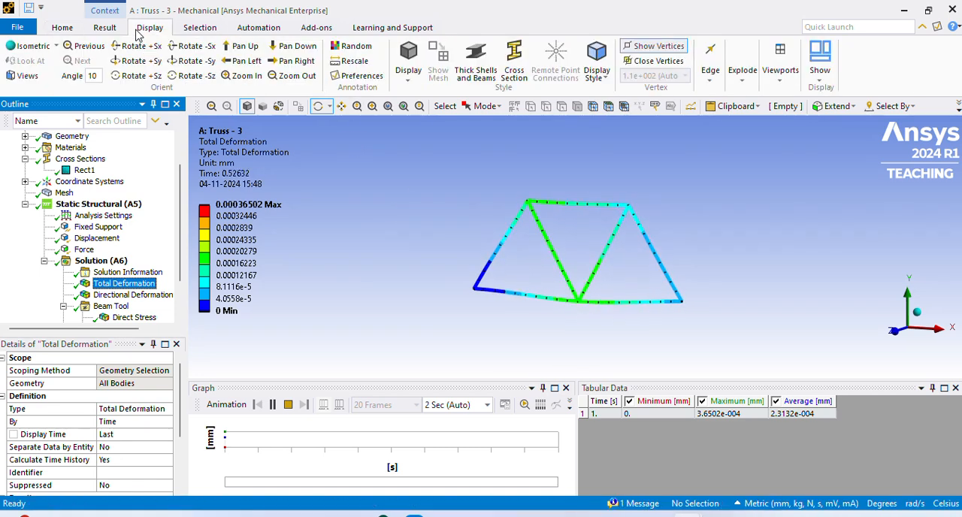
{"action": "left_click", "coordinate": [105, 27]}
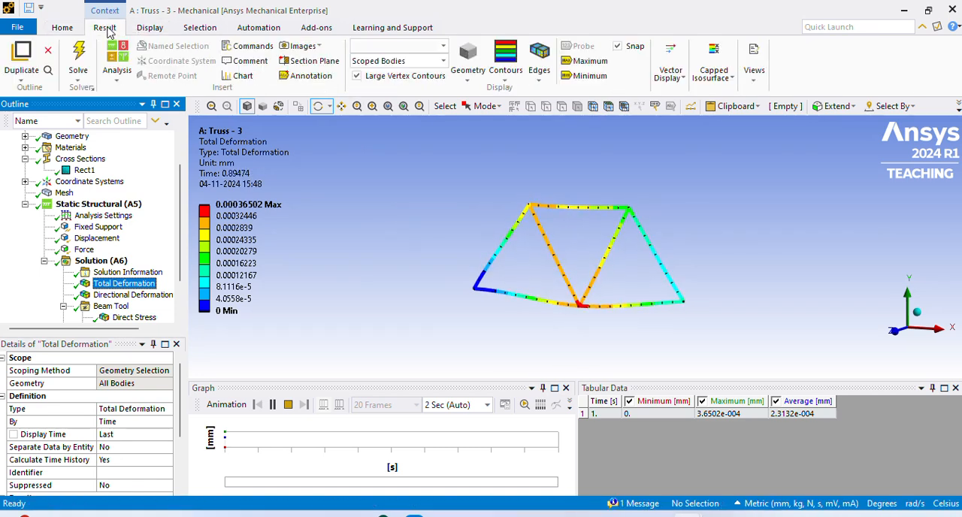
{"action": "left_click", "coordinate": [302, 46]}
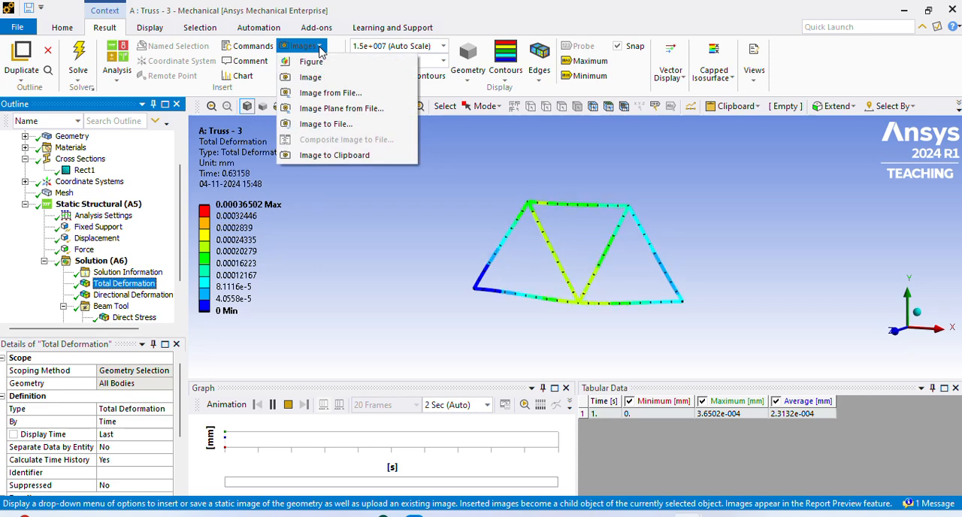
{"action": "left_click", "coordinate": [336, 125]}
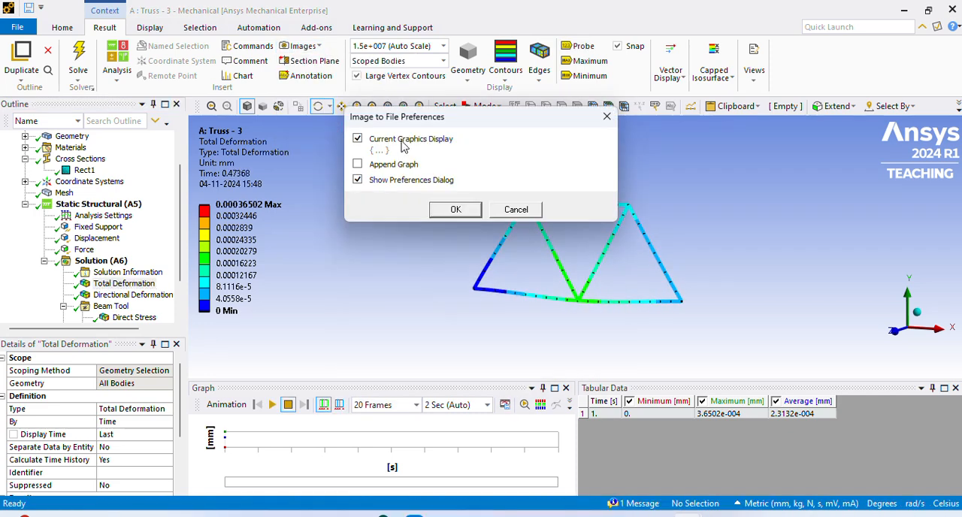
{"action": "left_click", "coordinate": [464, 213]}
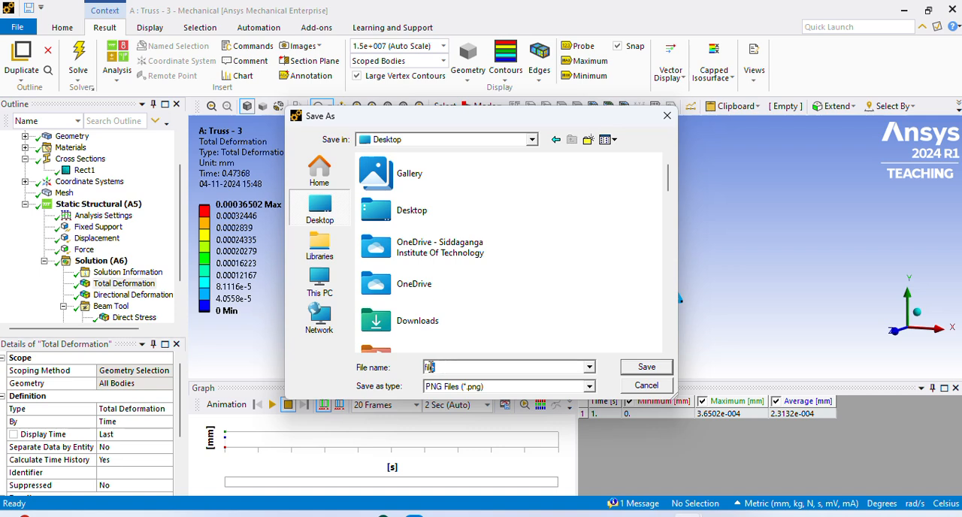
{"action": "type", "text": "trus"}
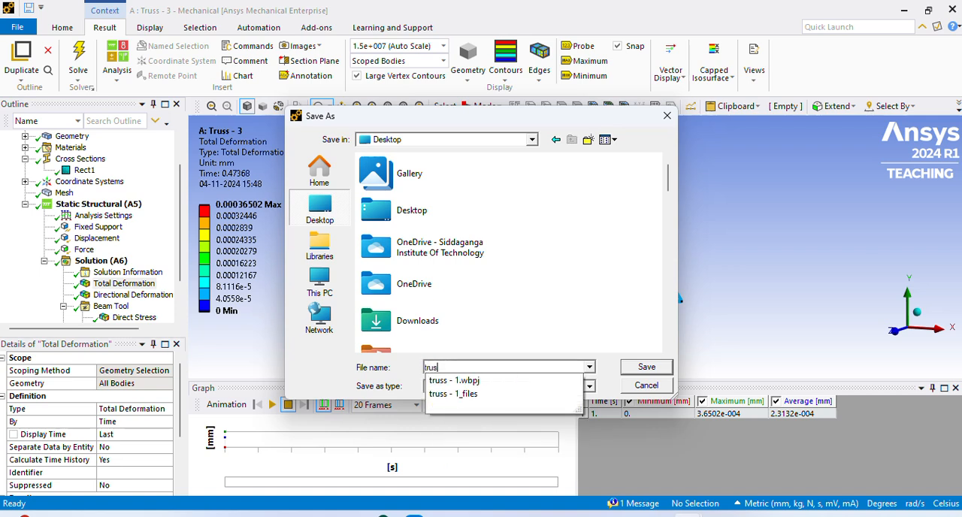
{"action": "type", "text": "s - 3"}
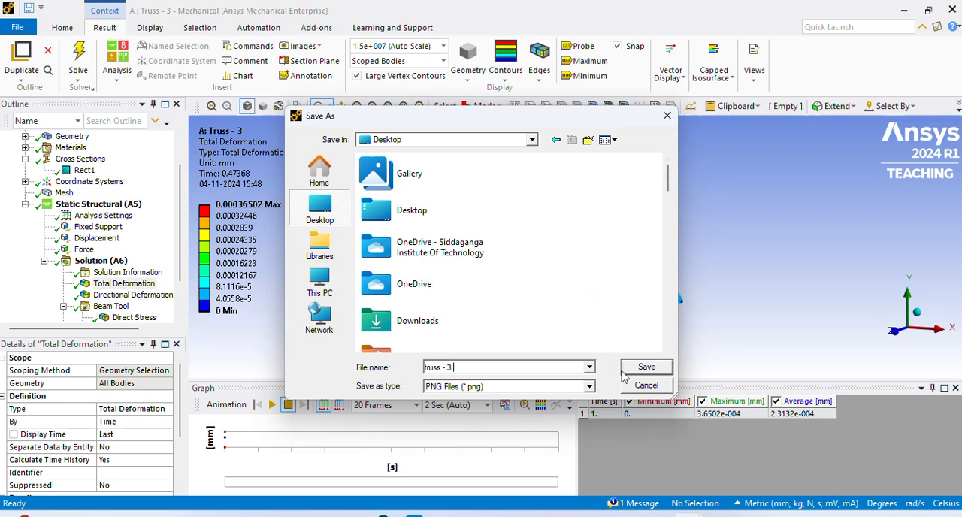
{"action": "left_click", "coordinate": [647, 368]}
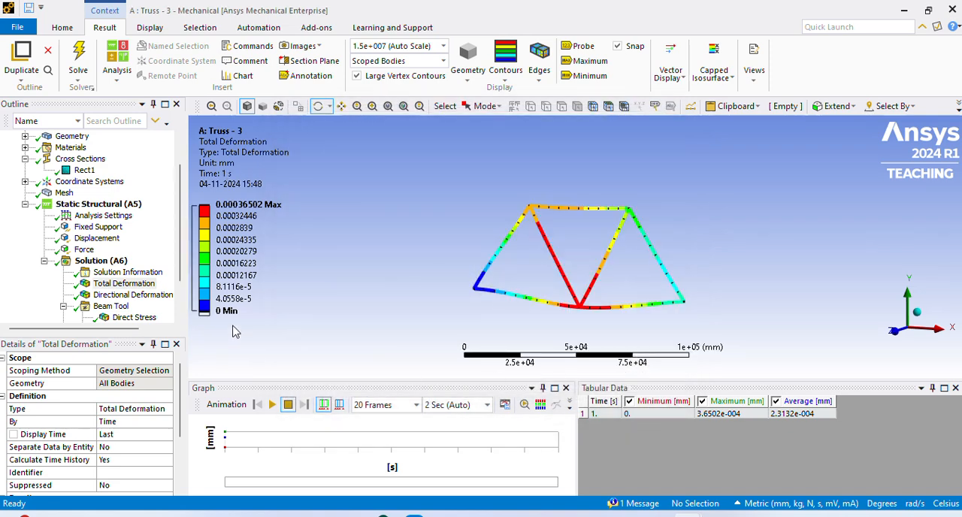
- Export the Direct Stress contour view to the Desktop as a PNG image named "truss - 3 stess"
{"action": "left_click", "coordinate": [131, 319]}
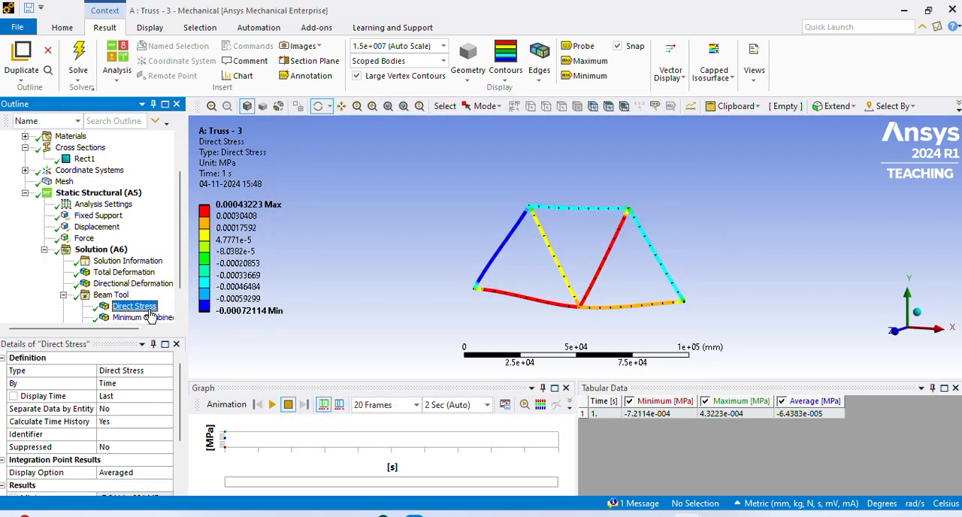
{"action": "left_click", "coordinate": [304, 47]}
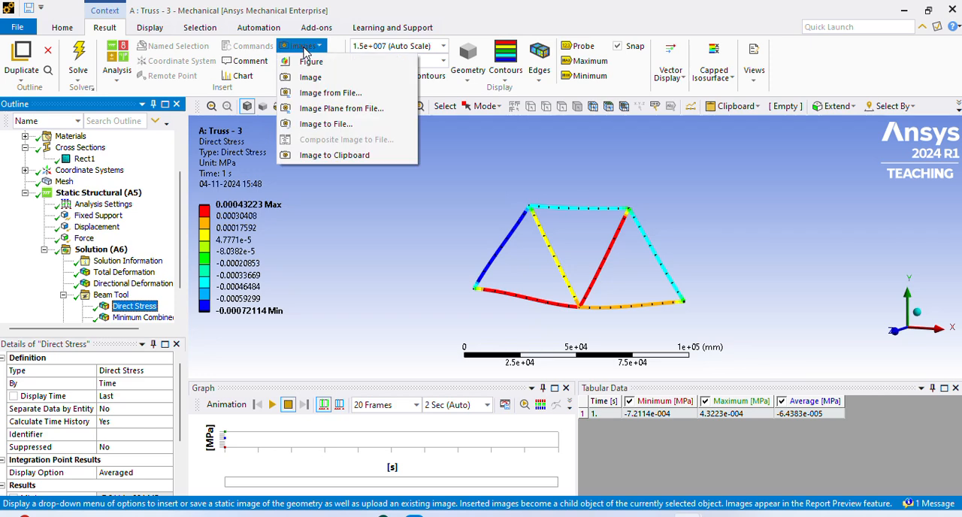
{"action": "left_click", "coordinate": [315, 123]}
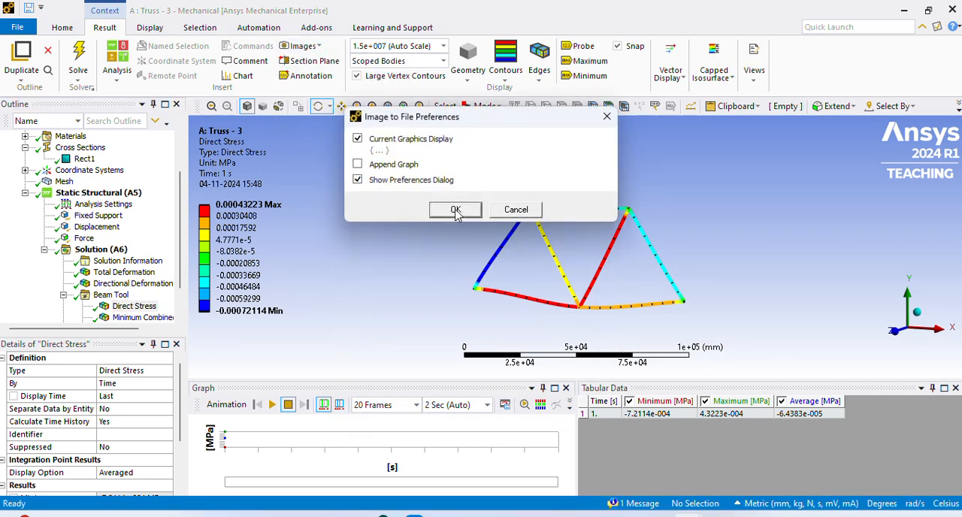
{"action": "left_click", "coordinate": [456, 211]}
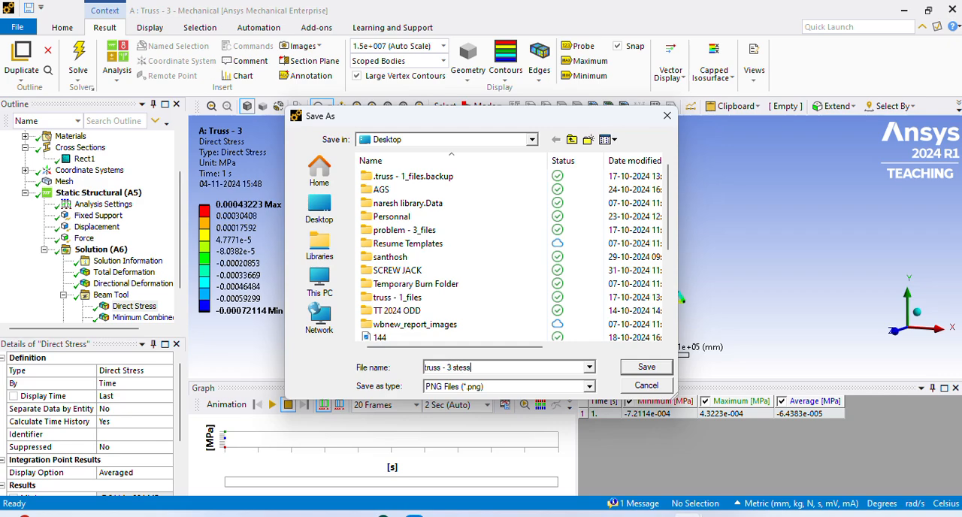
{"action": "left_click", "coordinate": [651, 367]}
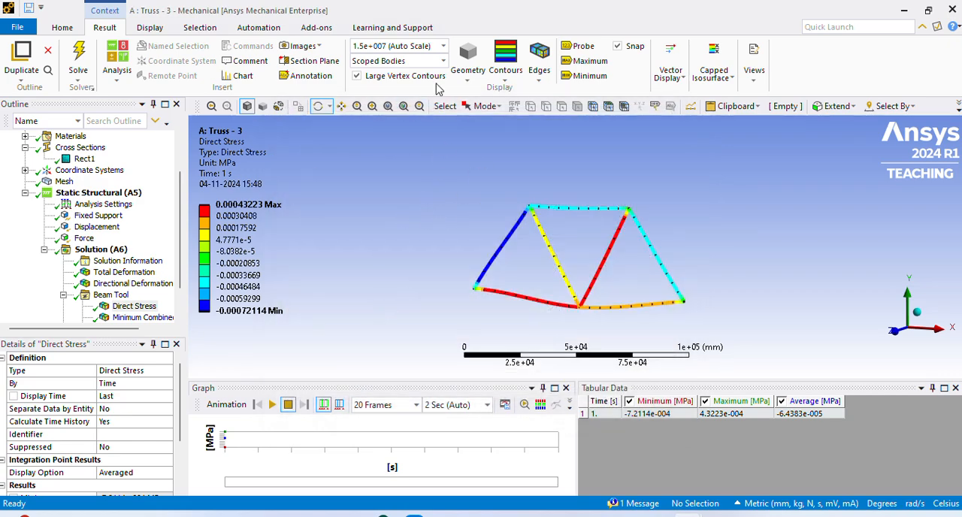
- Minimize the Mechanical and Workbench windows and open the exported truss - 3 stess.png from the Desktop to check it
{"action": "left_click", "coordinate": [904, 10]}
{"action": "left_click", "coordinate": [883, 9]}
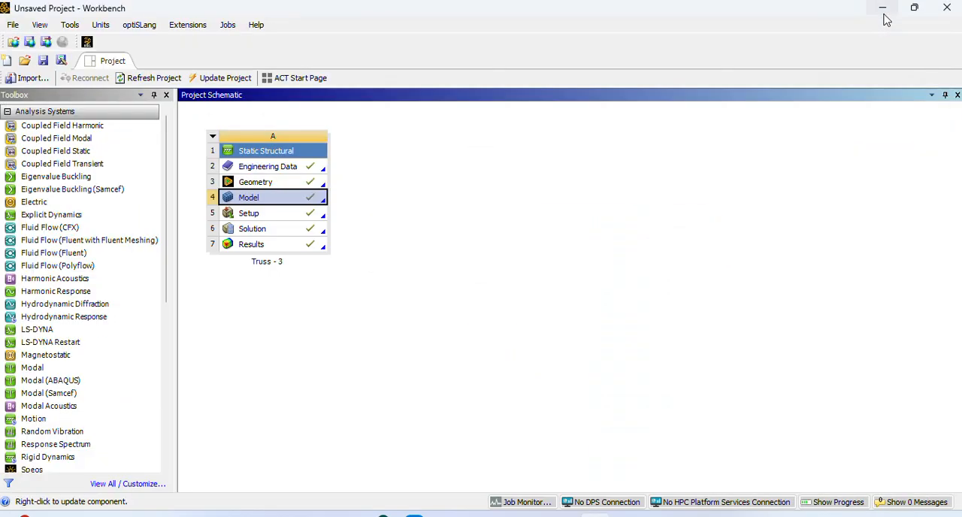
{"action": "left_click", "coordinate": [884, 11]}
{"action": "left_click", "coordinate": [885, 14]}
{"action": "left_click", "coordinate": [885, 17]}
{"action": "left_click", "coordinate": [887, 18]}
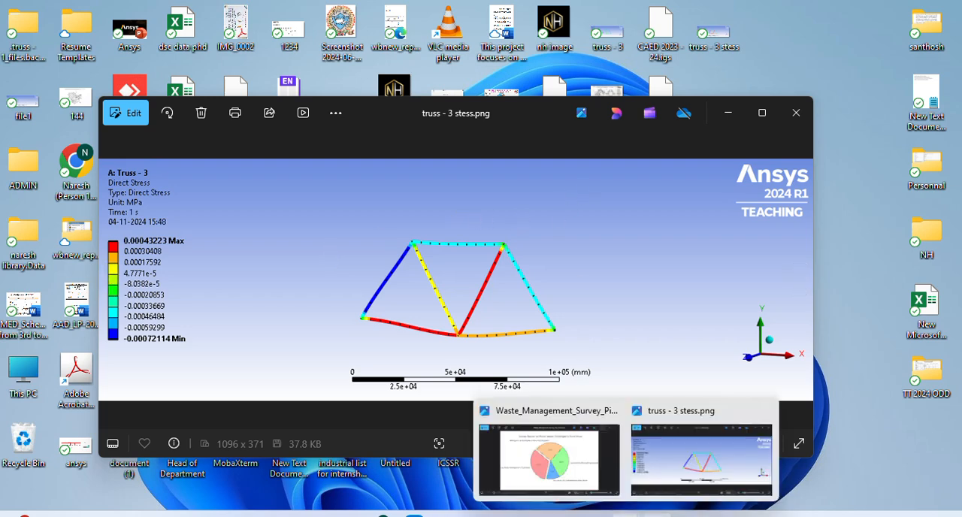
- Return to Ansys Mechanical and play the animation of the Direct Stress result
{"action": "mouse_move", "coordinate": [690, 514]}
{"action": "left_click", "coordinate": [777, 457]}
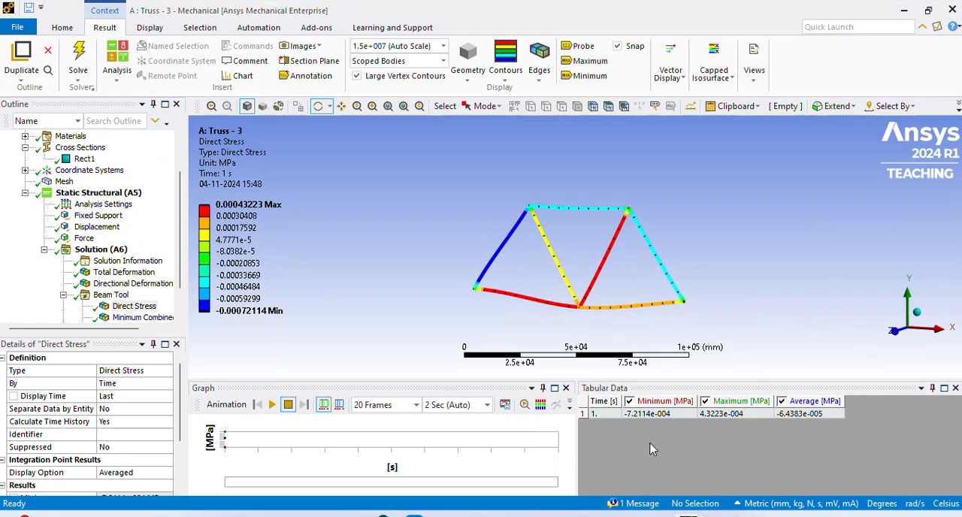
{"action": "left_click", "coordinate": [272, 405]}
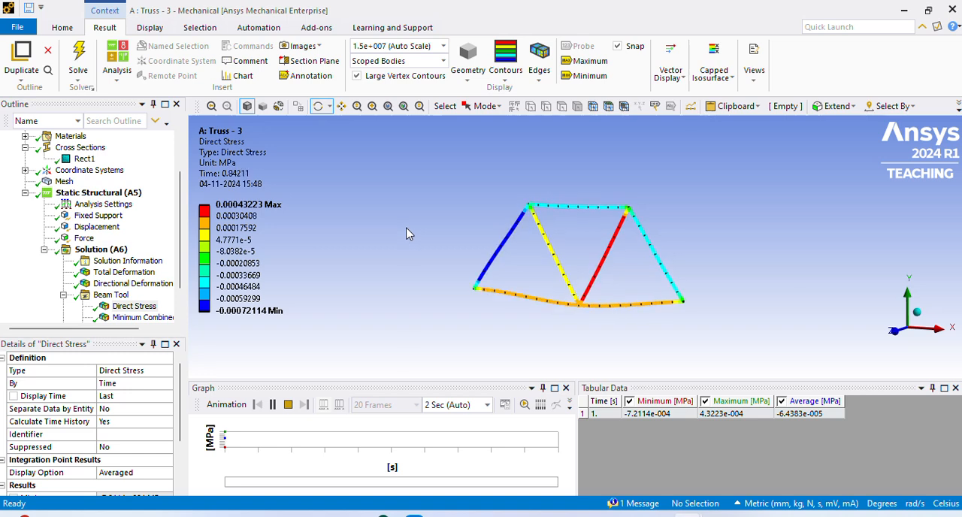